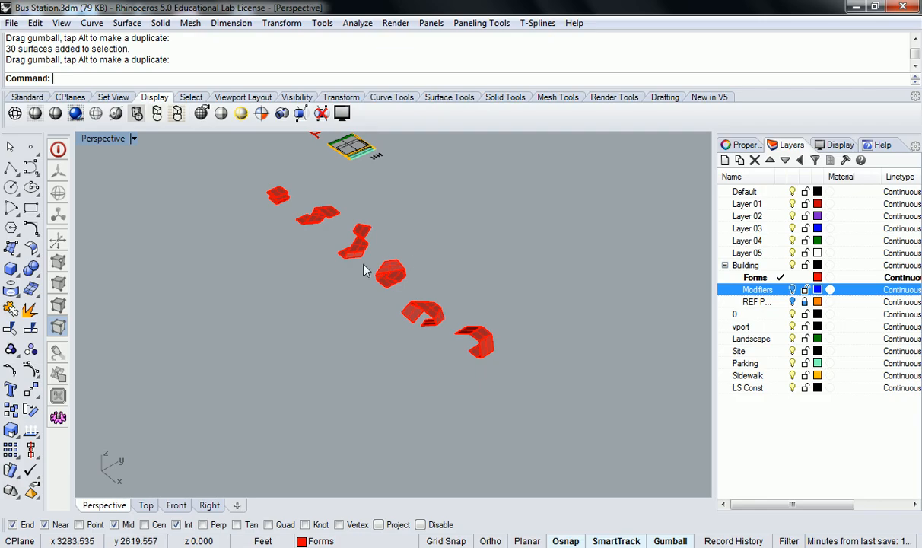
# Examine the row of six folded red forms and the site plan behind them from several angles.
pyautogui.moveTo(455, 274); pyautogui.dragTo(515, 309, button='right')
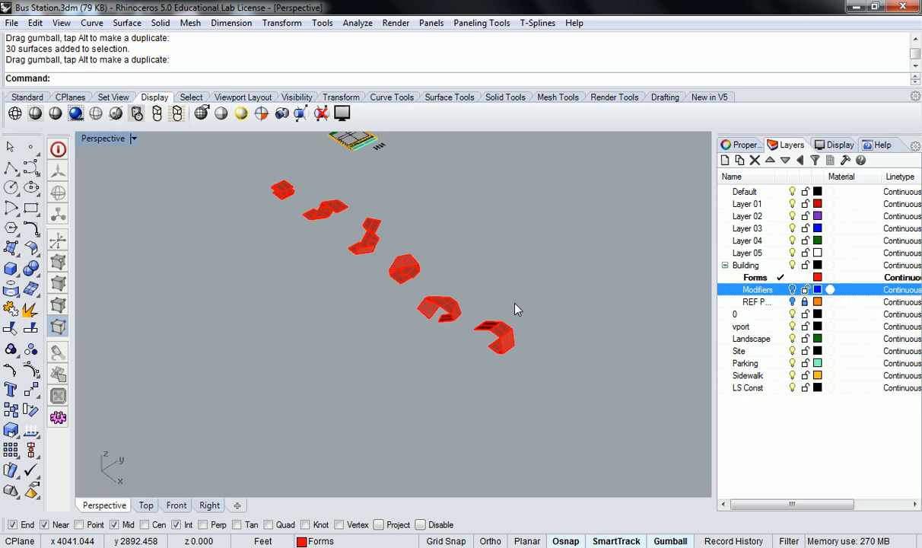
pyautogui.moveTo(514, 308); pyautogui.dragTo(442, 334, button='right')
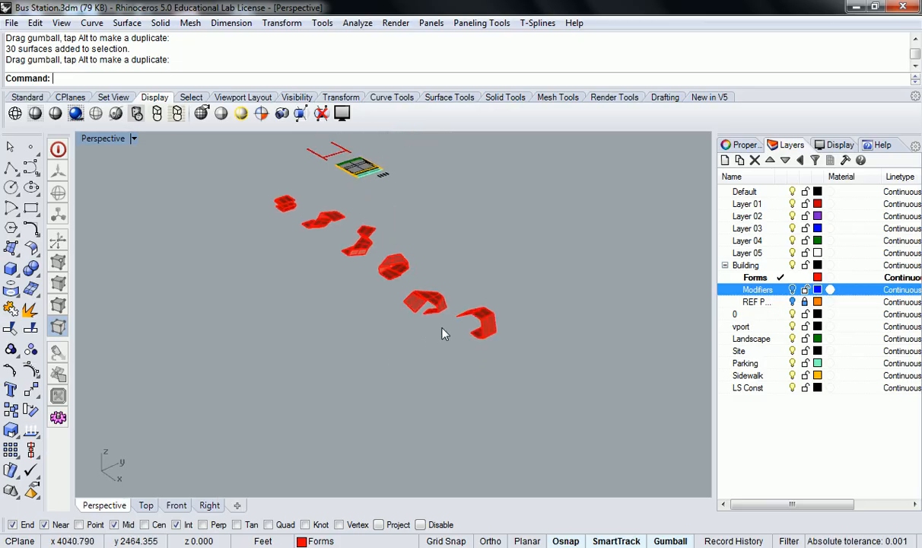
pyautogui.scroll(5, 438, 327)
pyautogui.scroll(-5, 457, 365)
pyautogui.moveTo(456, 365); pyautogui.dragTo(488, 350, button='right')
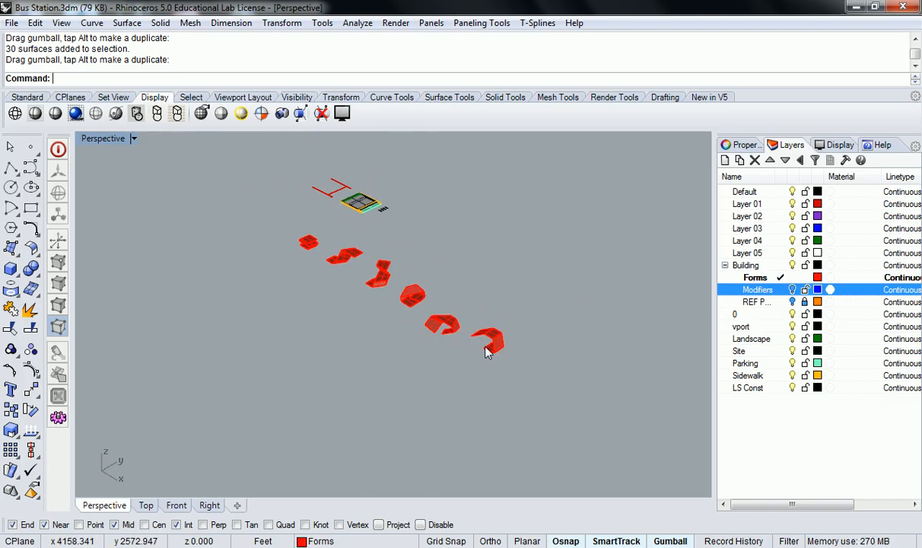
pyautogui.keyDown('shift'); pyautogui.moveTo(482, 350); pyautogui.dragTo(609, 241, button='right'); pyautogui.keyUp('shift')
pyautogui.scroll(5, 610, 241)
pyautogui.keyDown('shift'); pyautogui.moveTo(566, 183); pyautogui.dragTo(576, 234, button='right'); pyautogui.keyUp('shift')
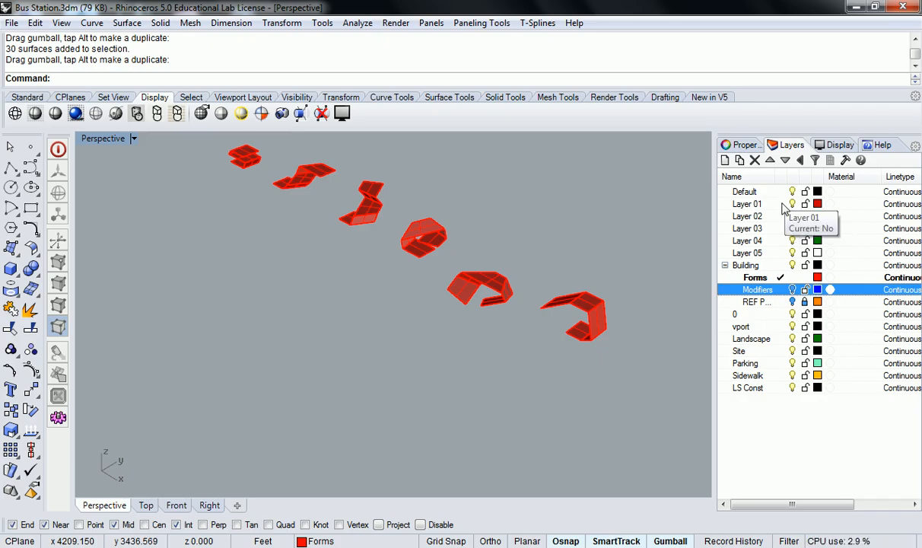
# Make the Default layer current.
pyautogui.doubleClick(744, 192)
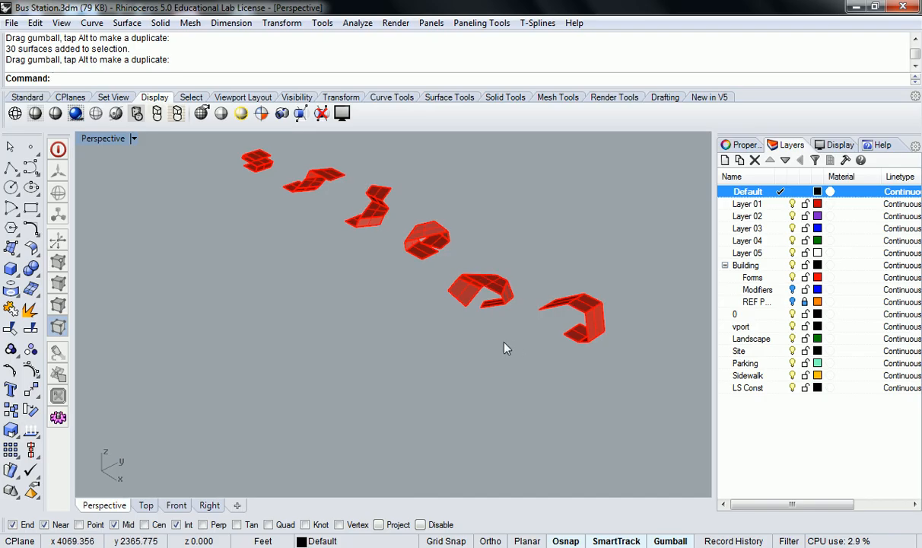
pyautogui.keyDown('shift'); pyautogui.moveTo(506, 347); pyautogui.dragTo(484, 340, button='right'); pyautogui.keyUp('shift')
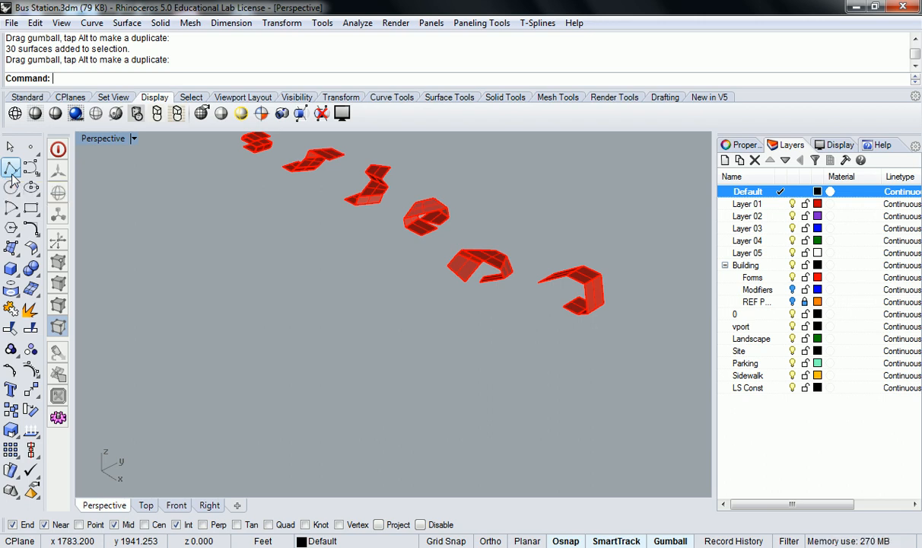
pyautogui.moveTo(458, 263); pyautogui.dragTo(236, 318, button='right')
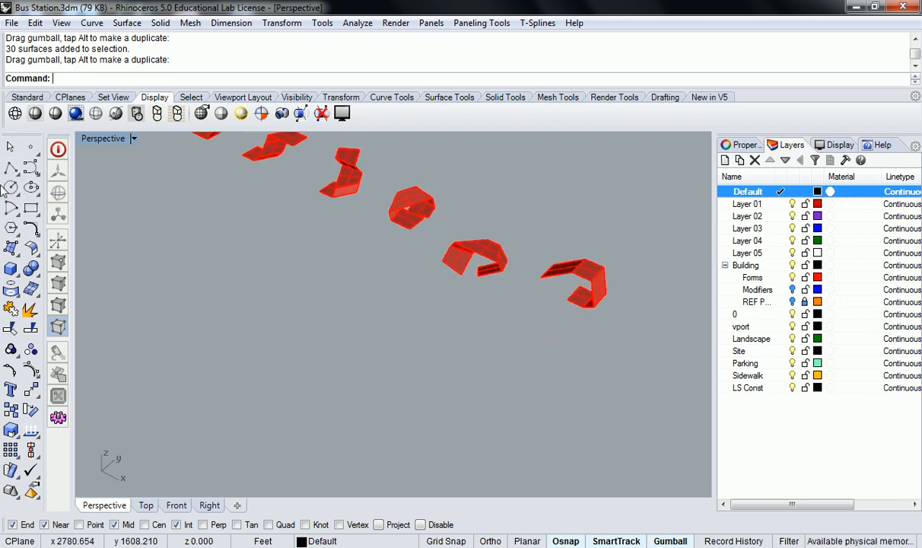
pyautogui.click(11, 247)
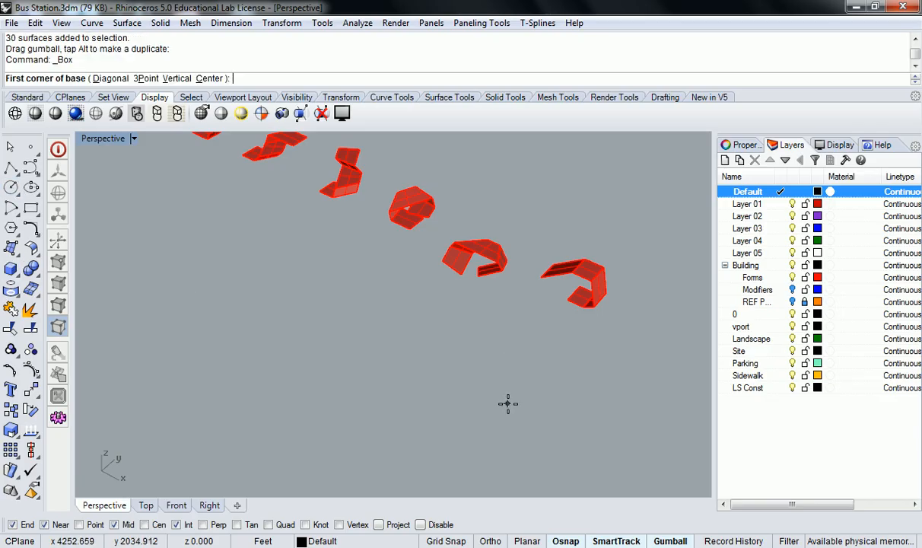
pyautogui.click(527, 440)
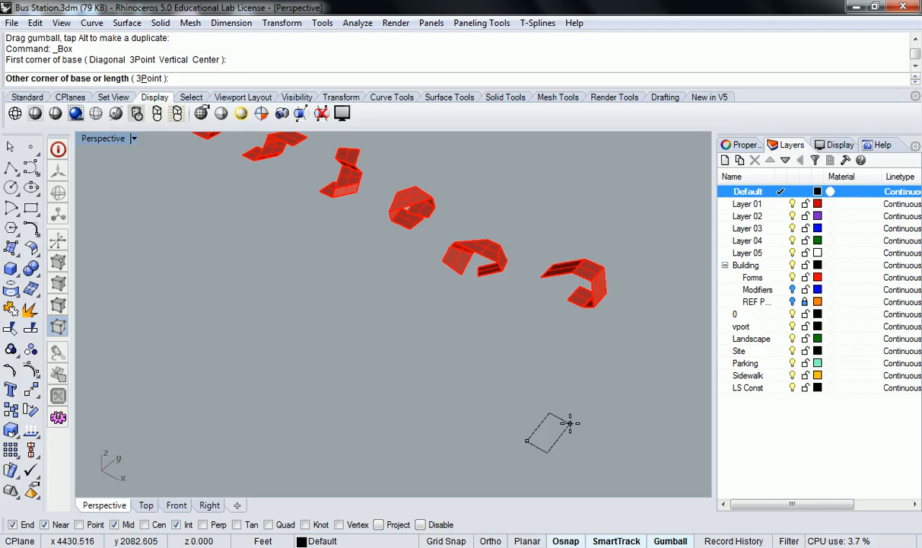
pyautogui.write("1',1'")
pyautogui.press('Return')
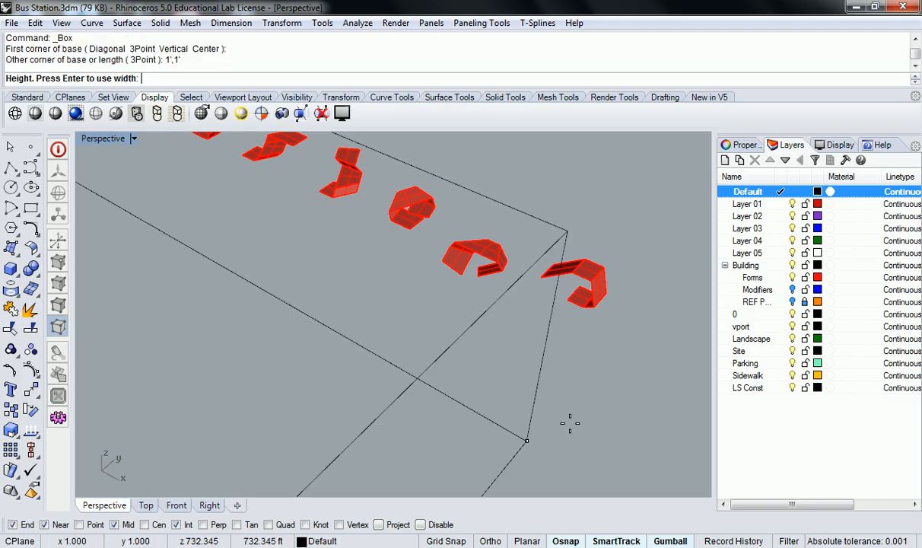
pyautogui.hotkey('ctrl', 'z')
pyautogui.press('Escape')
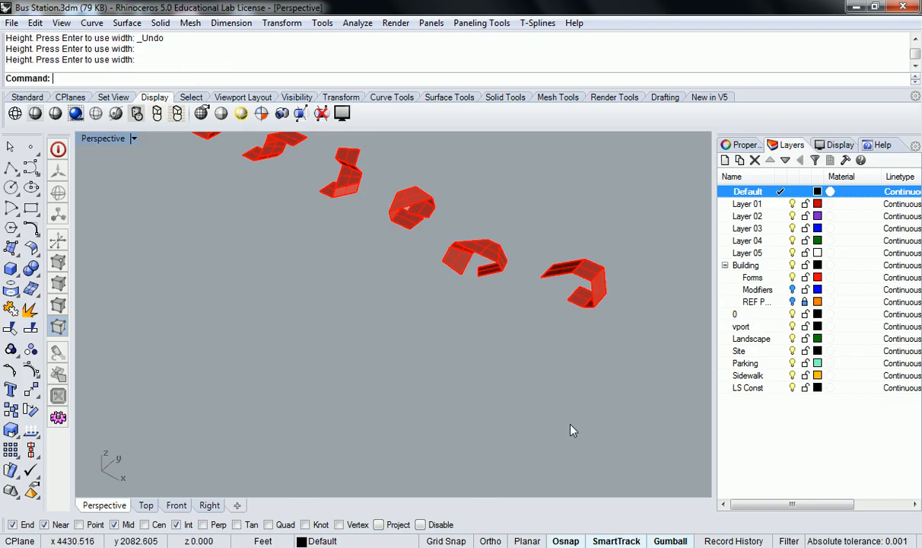
# Draw a box with a 1' by 1' base and a height of 1.41' in the open space in front of the folded forms.
pyautogui.press('Return')
pyautogui.click(564, 429)
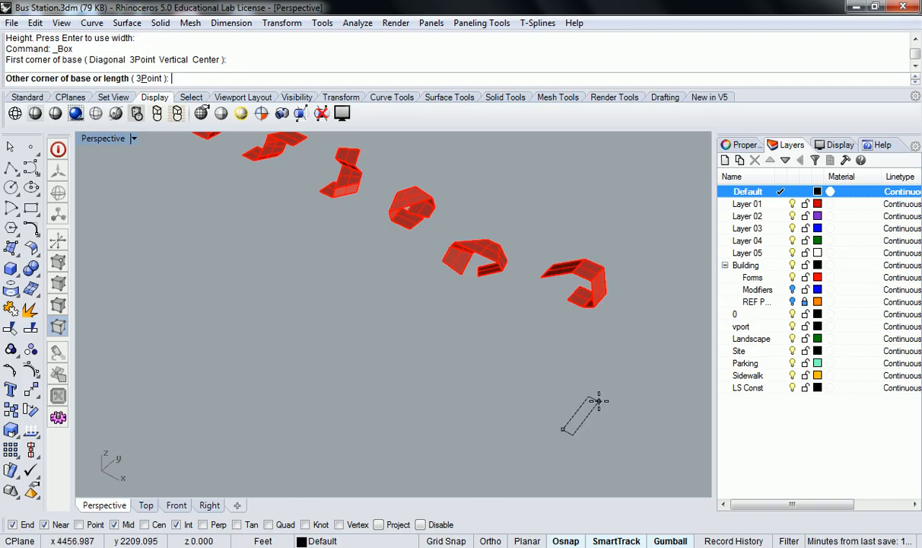
pyautogui.write("@1',1'")
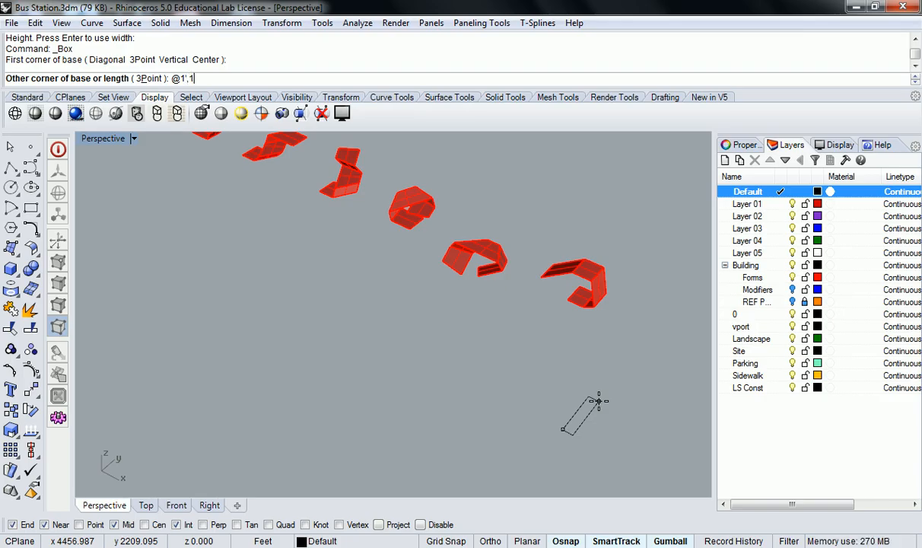
pyautogui.press('Return')
pyautogui.write('1.41')
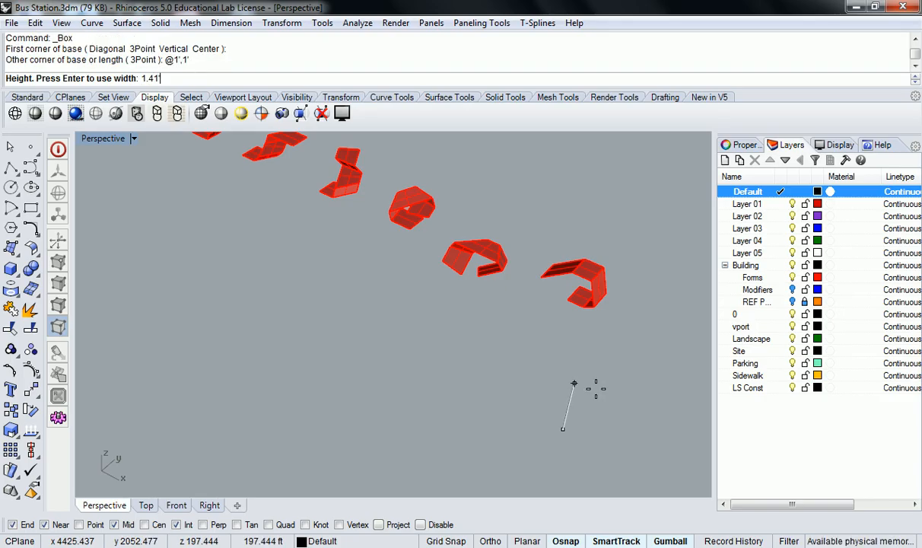
pyautogui.press('Return')
# Move the small box to the empty area just in front of the nearest folded form.
pyautogui.keyDown('shift'); pyautogui.moveTo(609, 403); pyautogui.dragTo(504, 386, button='right'); pyautogui.keyUp('shift')
pyautogui.moveTo(472, 396); pyautogui.dragTo(382, 428)
pyautogui.write('move')
pyautogui.press('Return')
pyautogui.click(412, 415)
pyautogui.click(464, 355)
# Scale the box up uniformly using reference points, to roughly a third of the nearest folded form's size.
pyautogui.write('scale')
pyautogui.press('Return')
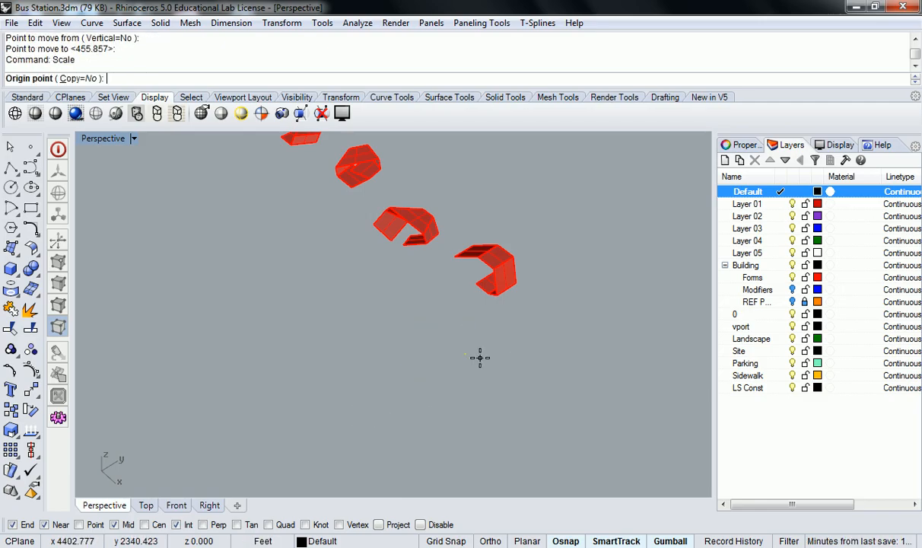
pyautogui.scroll(10, 462, 346)
pyautogui.scroll(-1, 428, 311)
pyautogui.scroll(1, 431, 311)
pyautogui.click(380, 227)
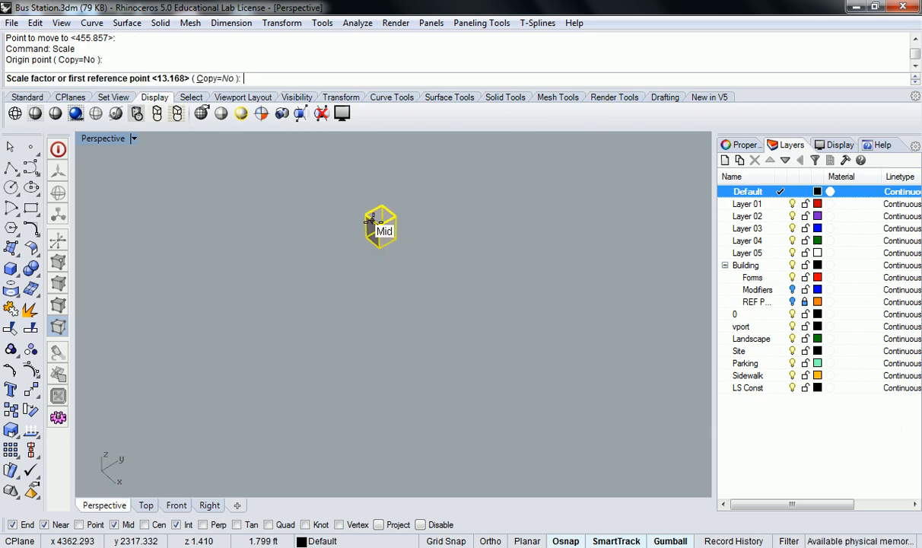
pyautogui.click(365, 214)
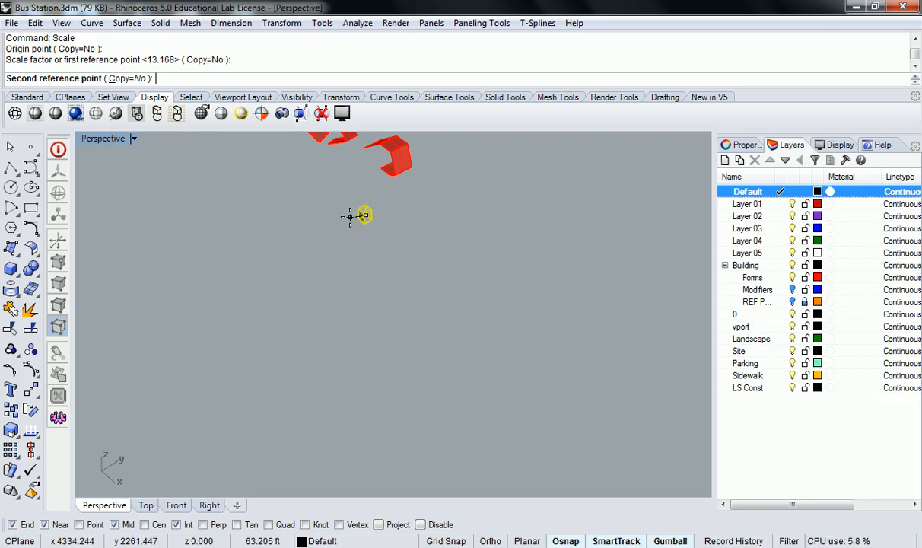
pyautogui.click(360, 215)
# Deselect the box and compare its size with the row of folded forms, both close up and from a distance.
pyautogui.moveTo(464, 240); pyautogui.dragTo(487, 271, button='right')
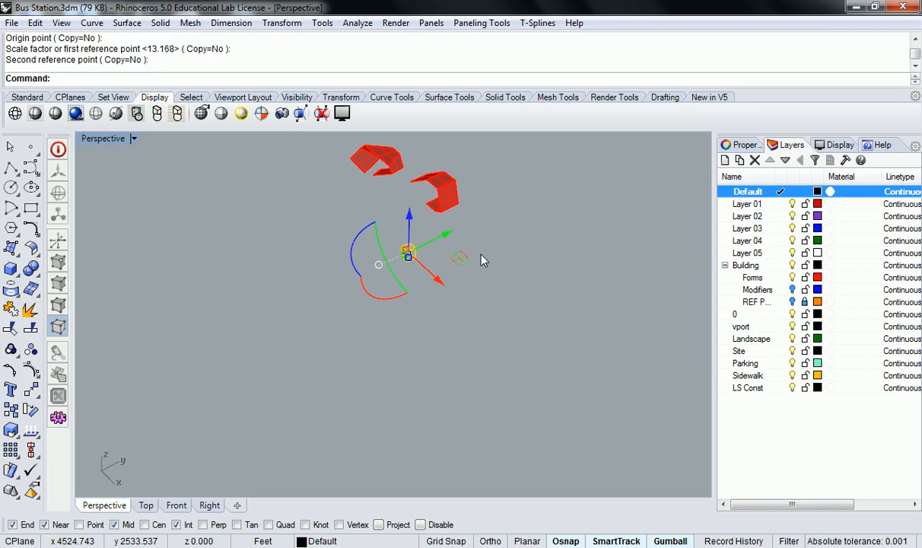
pyautogui.moveTo(482, 257); pyautogui.dragTo(475, 335, button='right')
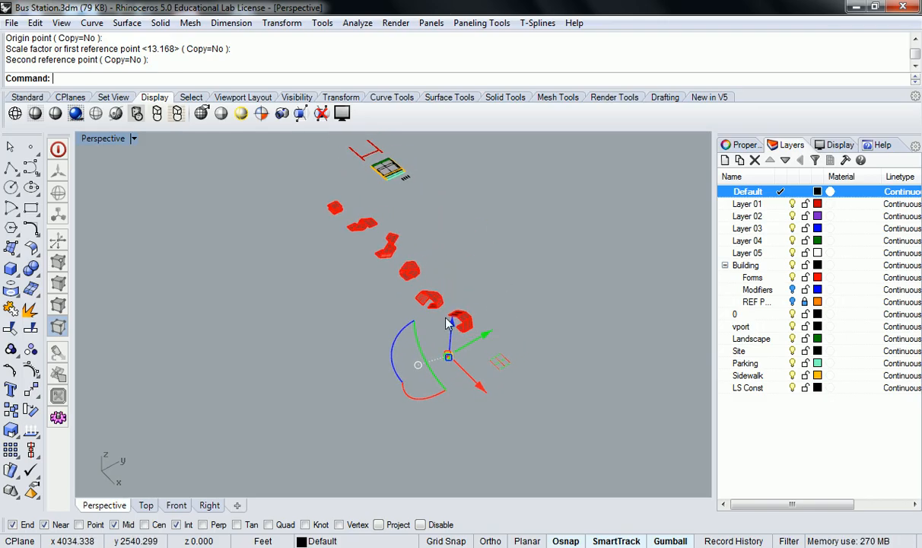
pyautogui.scroll(3, 440, 384)
pyautogui.scroll(3, 442, 400)
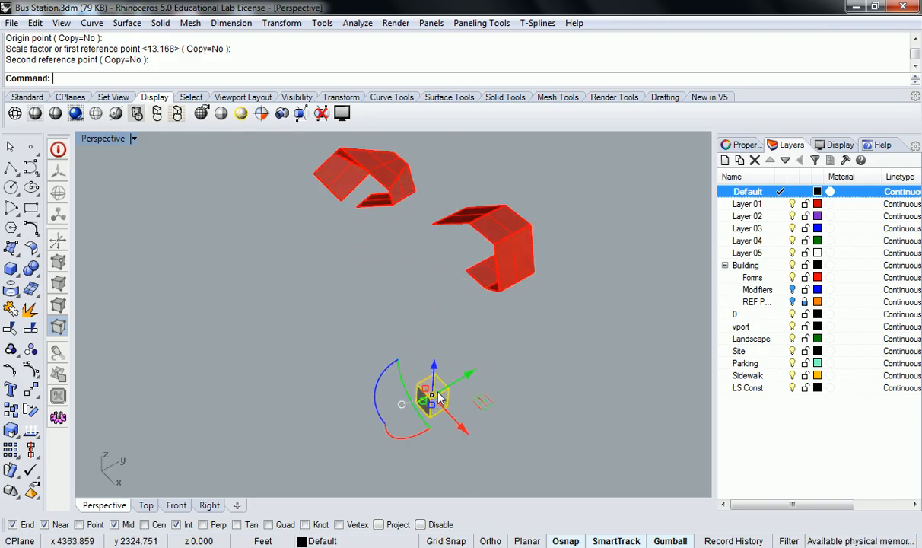
pyautogui.scroll(-5, 439, 397)
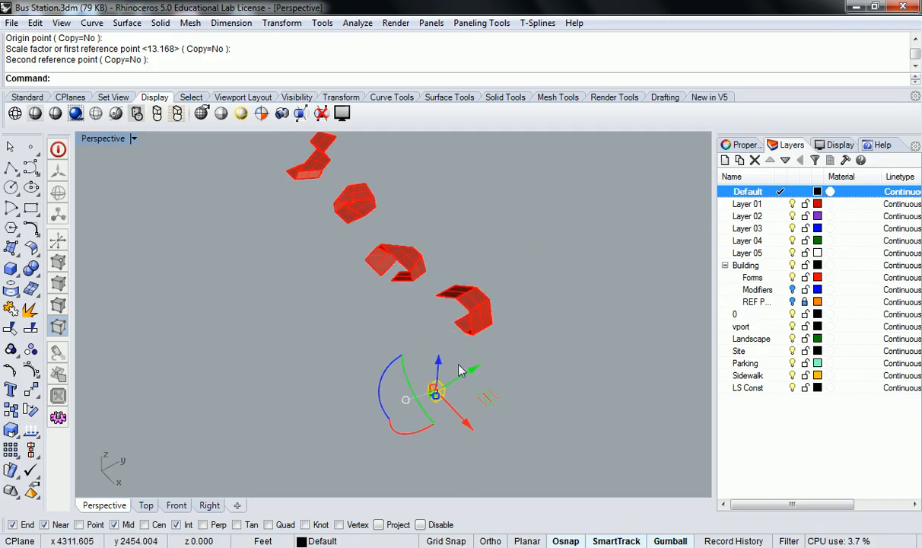
pyautogui.scroll(5, 449, 344)
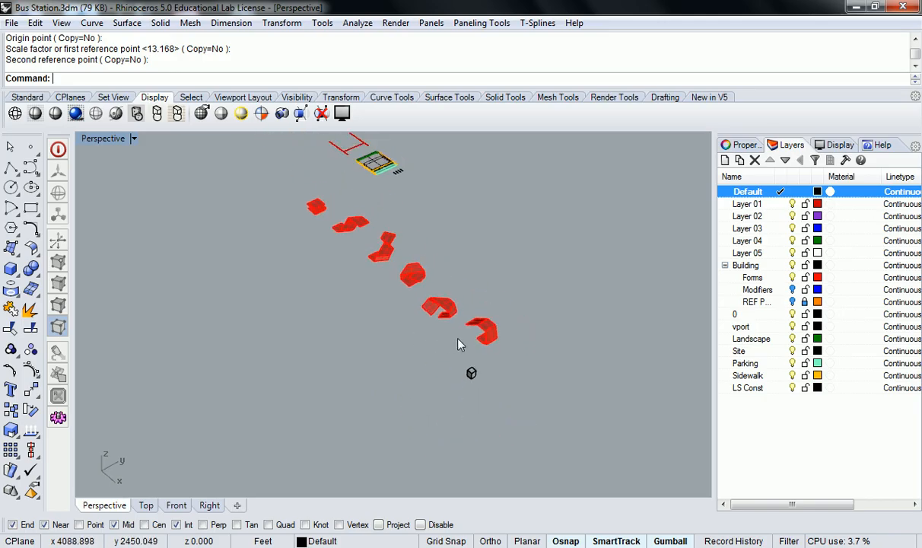
pyautogui.moveTo(426, 371)
pyautogui.mouseDown(button='right')
pyautogui.moveTo(394, 374)
pyautogui.moveTo(426, 371)
pyautogui.moveTo(426, 356)
pyautogui.mouseUp(button='right')
# Switch the perspective viewport to Wireframe display and frame the box from a near-isometric angle.
pyautogui.click(14, 114)
pyautogui.scroll(5, 467, 368)
pyautogui.scroll(3, 467, 368)
pyautogui.moveTo(476, 377); pyautogui.dragTo(448, 380, button='right')
pyautogui.moveTo(374, 371); pyautogui.dragTo(376, 350, button='right')
pyautogui.scroll(5, 423, 354)
pyautogui.scroll(-4, 421, 354)
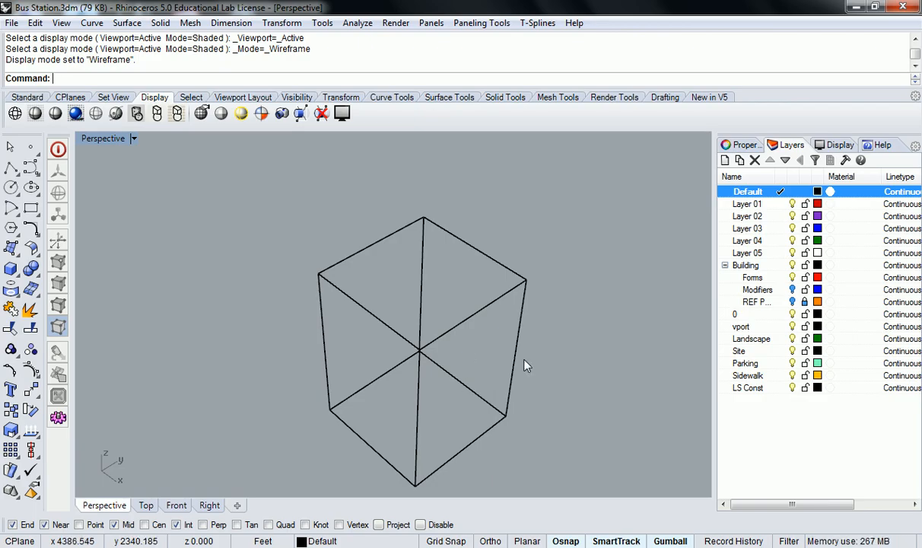
pyautogui.moveTo(511, 387); pyautogui.dragTo(446, 348, button='right')
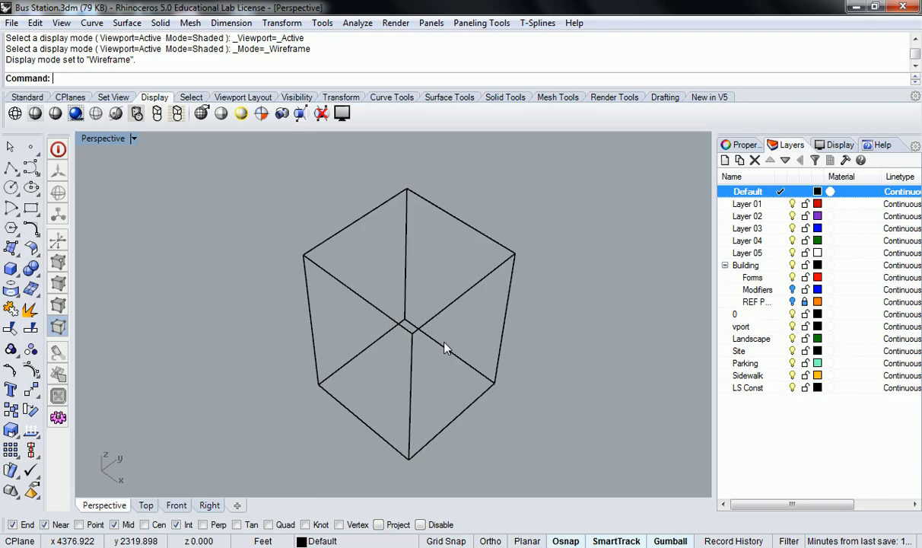
# Change the viewport's projection to Parallel in its properties.
pyautogui.click(738, 146)
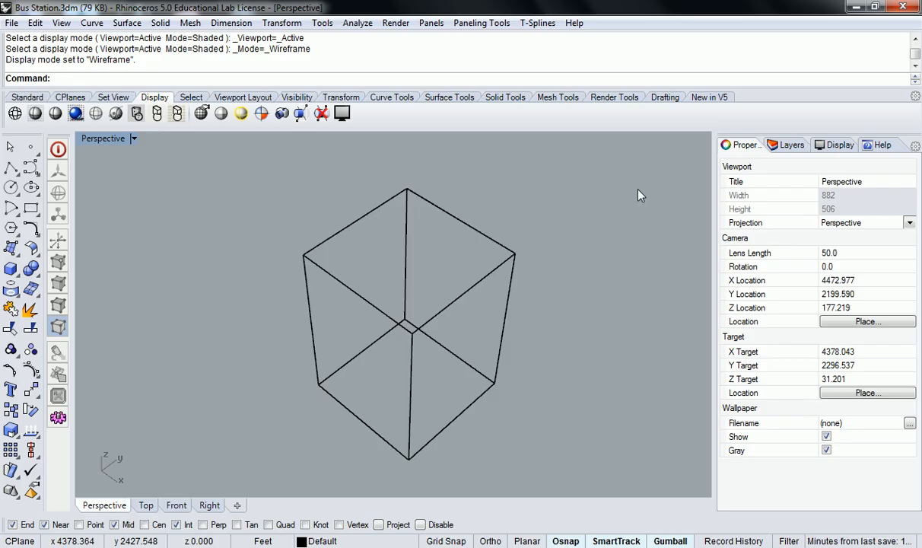
pyautogui.click(910, 223)
pyautogui.click(750, 223)
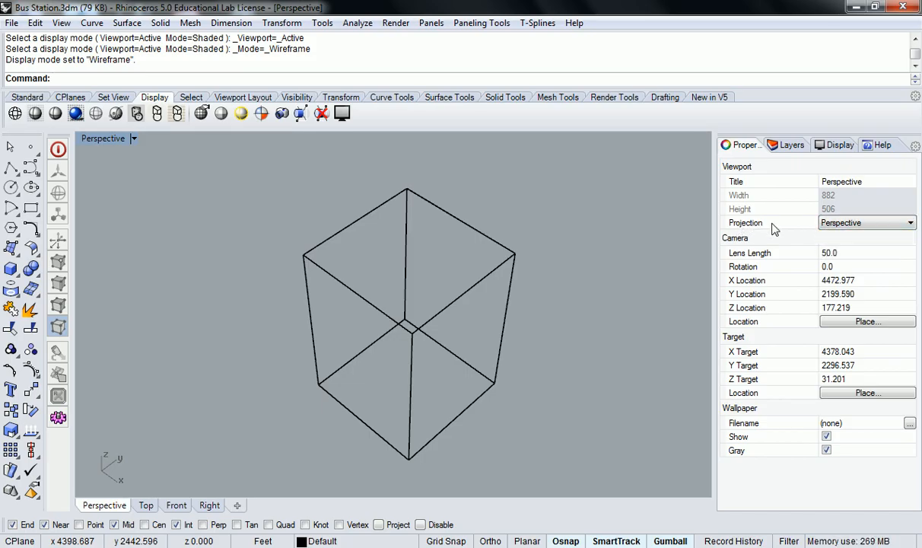
pyautogui.click(844, 229)
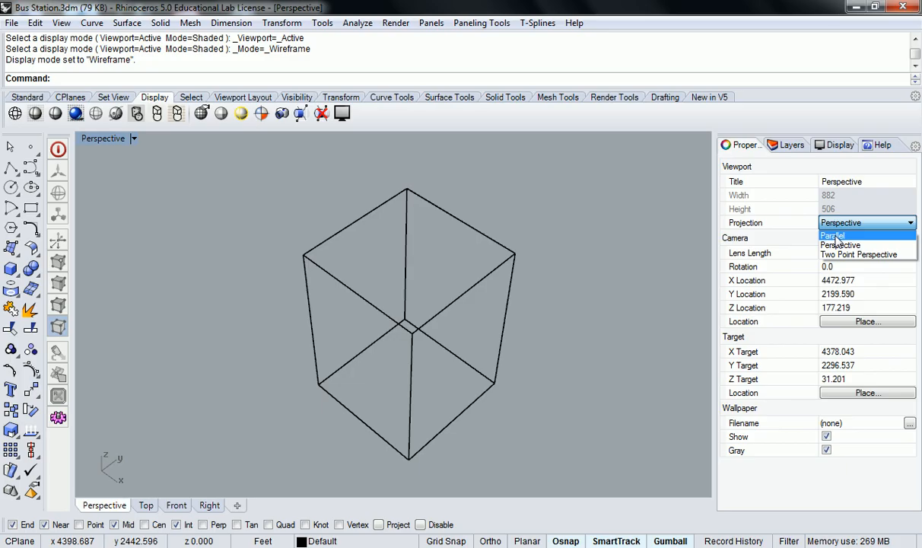
pyautogui.click(835, 237)
# Examine how the box's near and far corners line up in parallel projection, from an isometric angle, close up, and from an offset angle.
pyautogui.moveTo(573, 342); pyautogui.dragTo(573, 336, button='right')
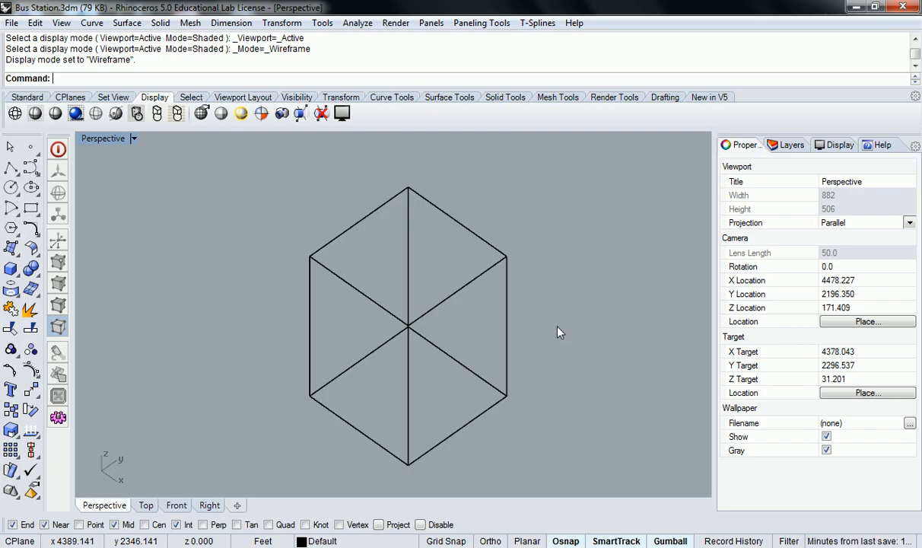
pyautogui.moveTo(514, 312); pyautogui.dragTo(511, 311, button='right')
pyautogui.moveTo(430, 324); pyautogui.dragTo(429, 321, button='right')
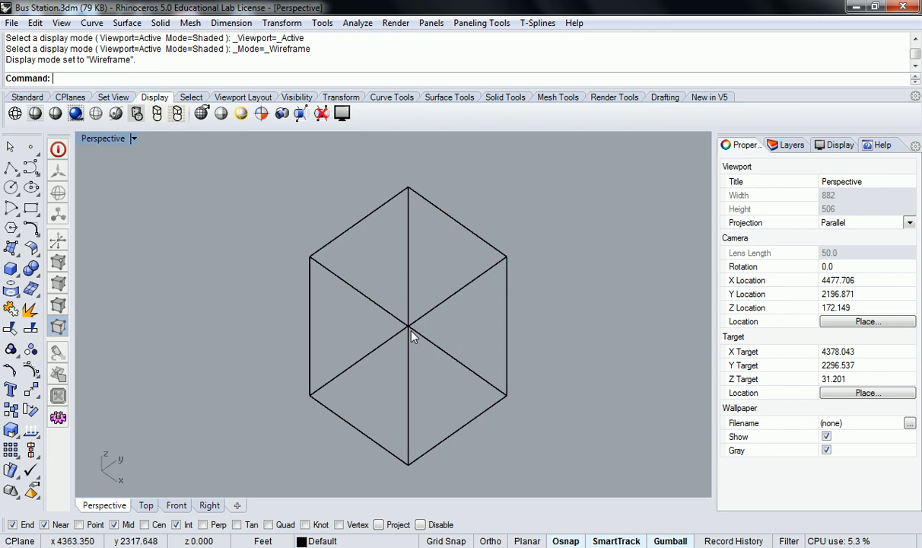
pyautogui.scroll(8, 404, 329)
pyautogui.scroll(3, 407, 329)
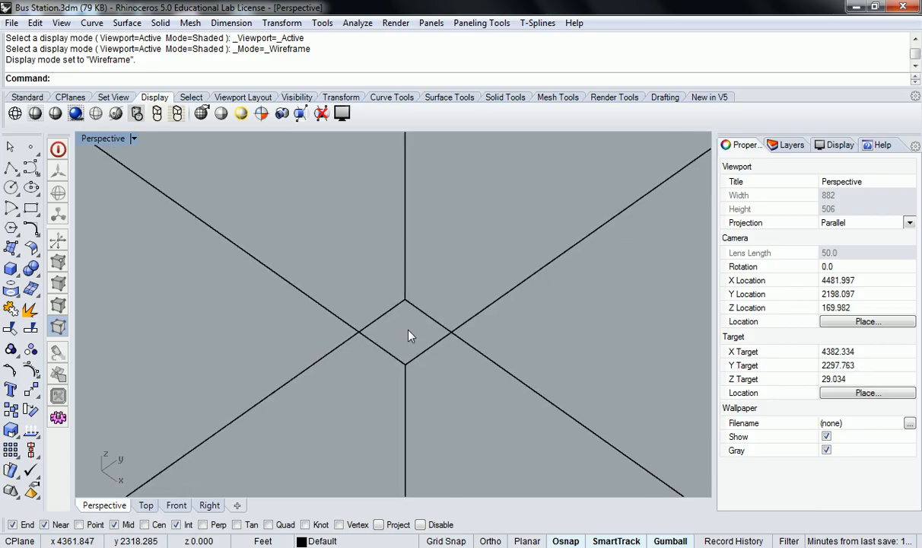
pyautogui.scroll(-8, 408, 331)
pyautogui.scroll(-6, 419, 323)
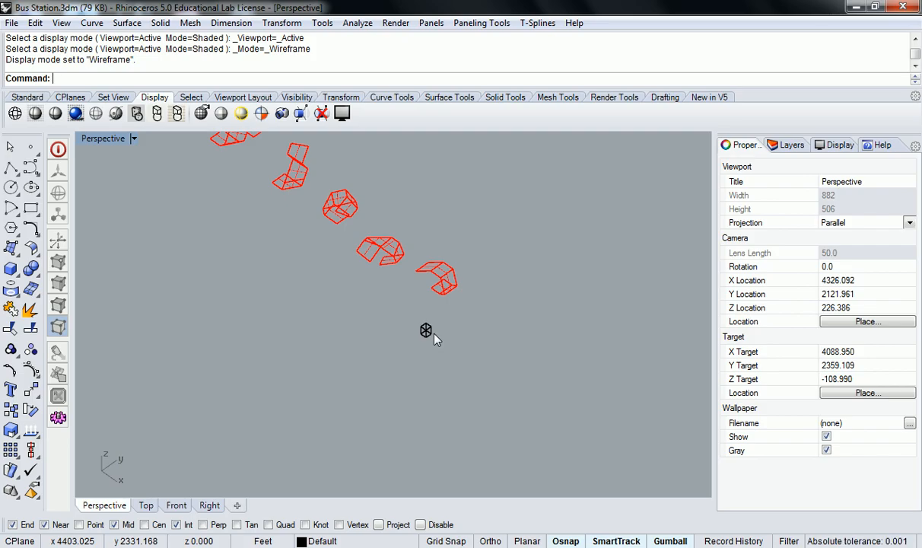
pyautogui.scroll(5, 430, 332)
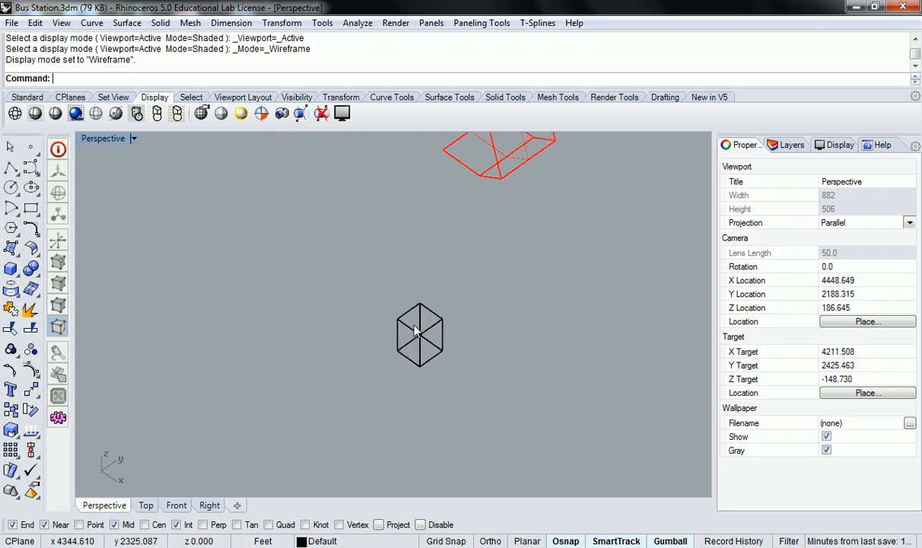
pyautogui.scroll(3, 420, 335)
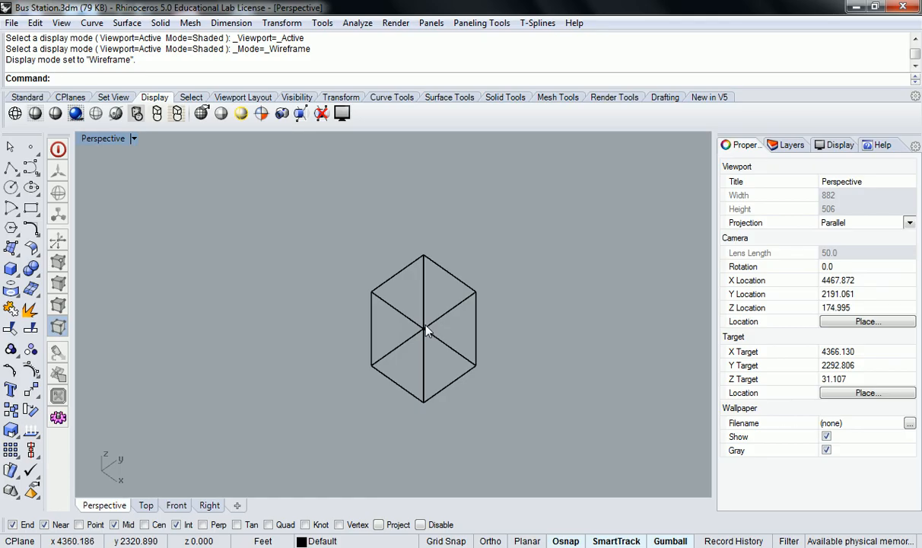
pyautogui.moveTo(422, 329); pyautogui.dragTo(441, 306, button='right')
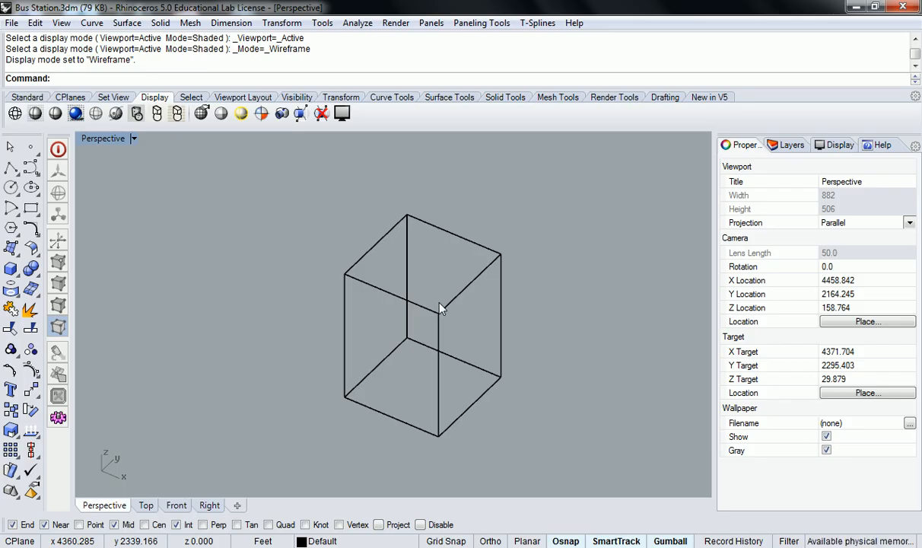
pyautogui.moveTo(442, 272); pyautogui.dragTo(436, 268, button='right')
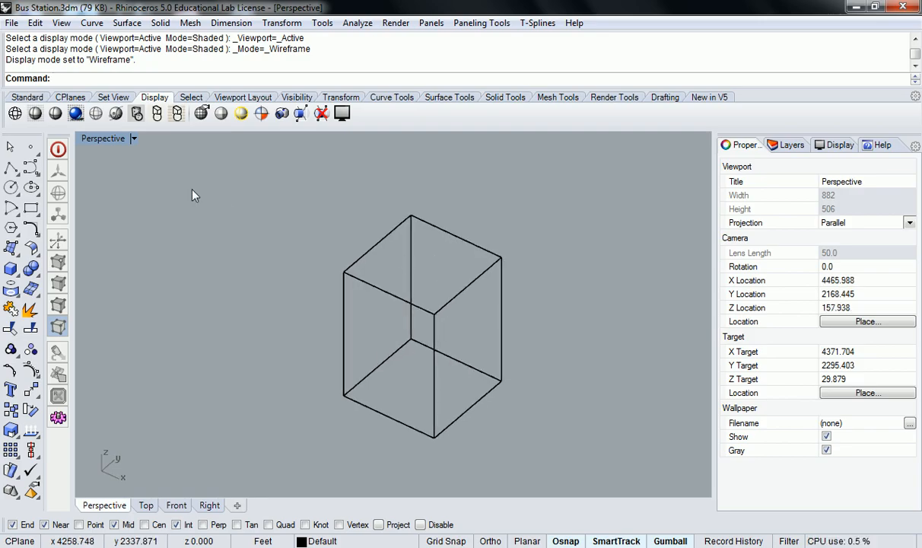
# Place the perspective camera at the reference box's near upper corner and its target at the diagonally opposite lower corner.
pyautogui.click(109, 140)
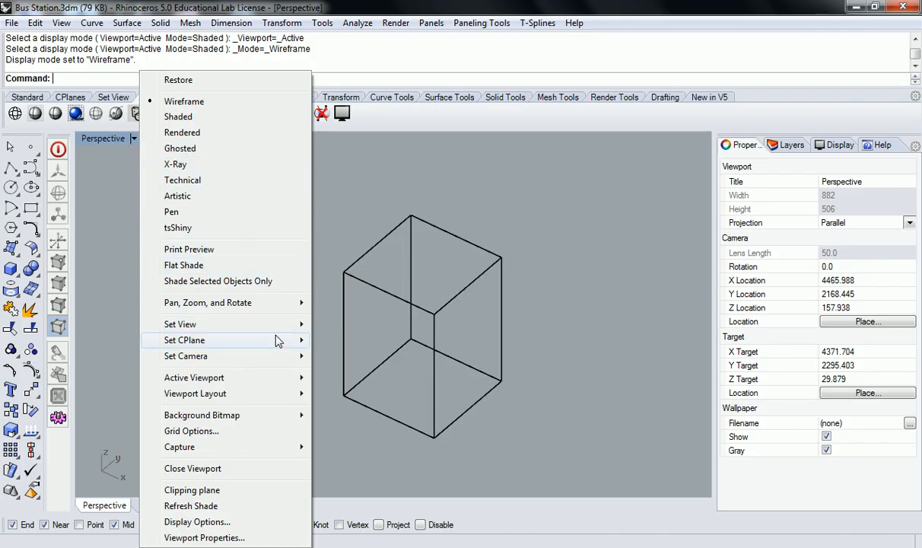
pyautogui.moveTo(267, 357)
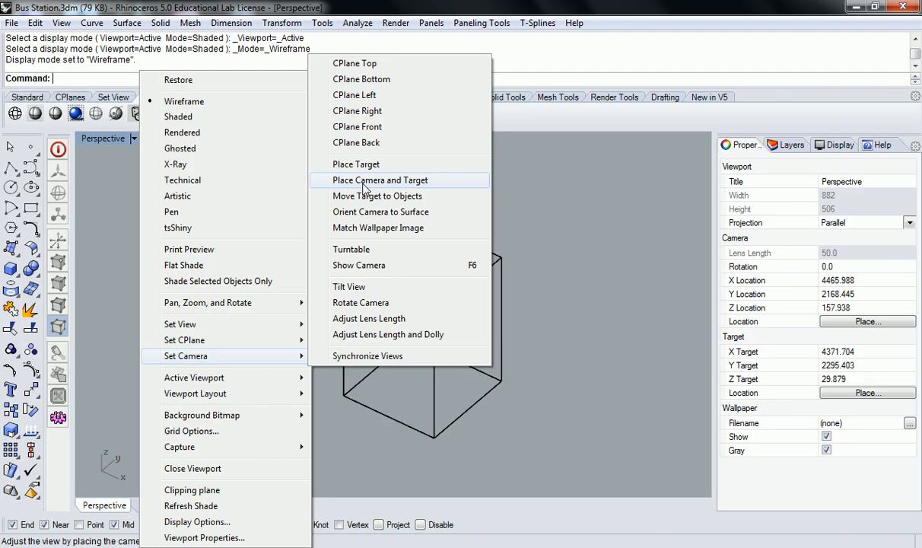
pyautogui.click(366, 183)
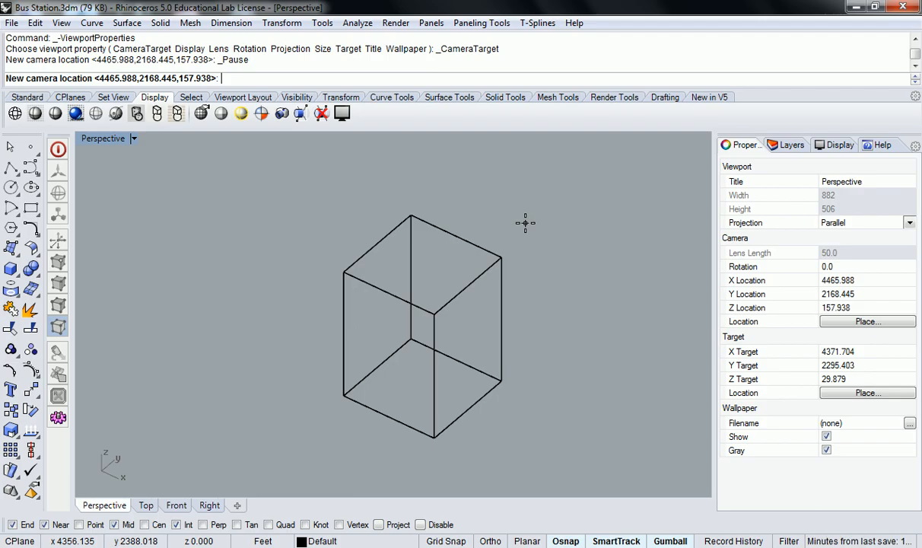
pyautogui.click(435, 313)
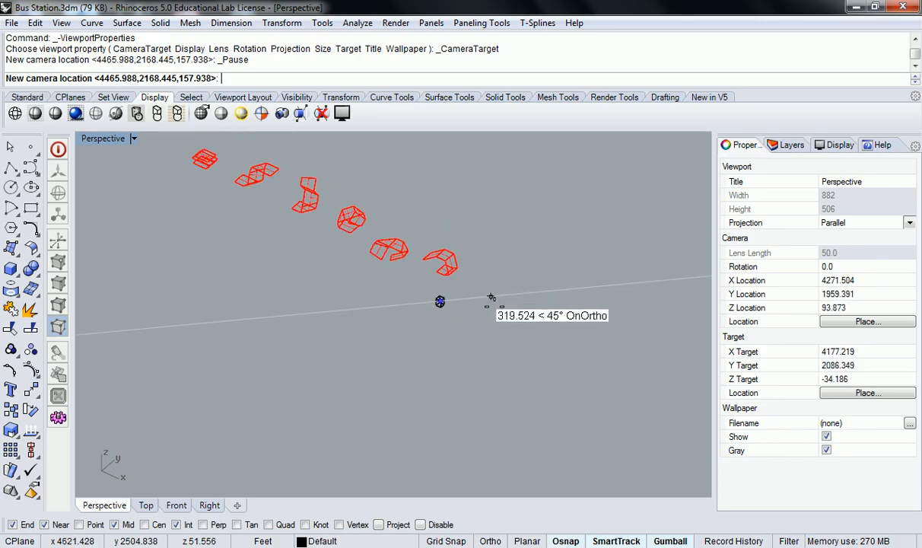
pyautogui.moveTo(548, 329); pyautogui.dragTo(524, 350, button='right')
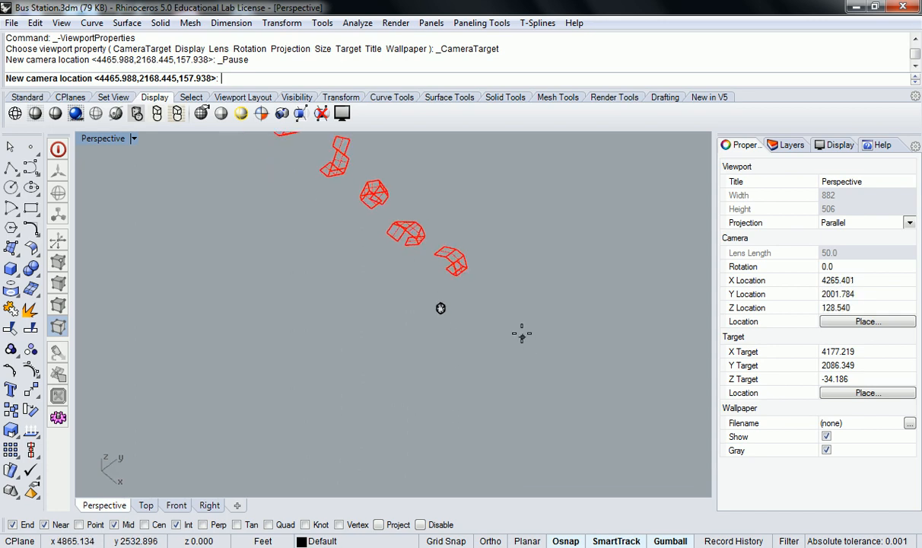
pyautogui.keyDown('shift'); pyautogui.moveTo(478, 283); pyautogui.dragTo(488, 365, button='right'); pyautogui.keyUp('shift')
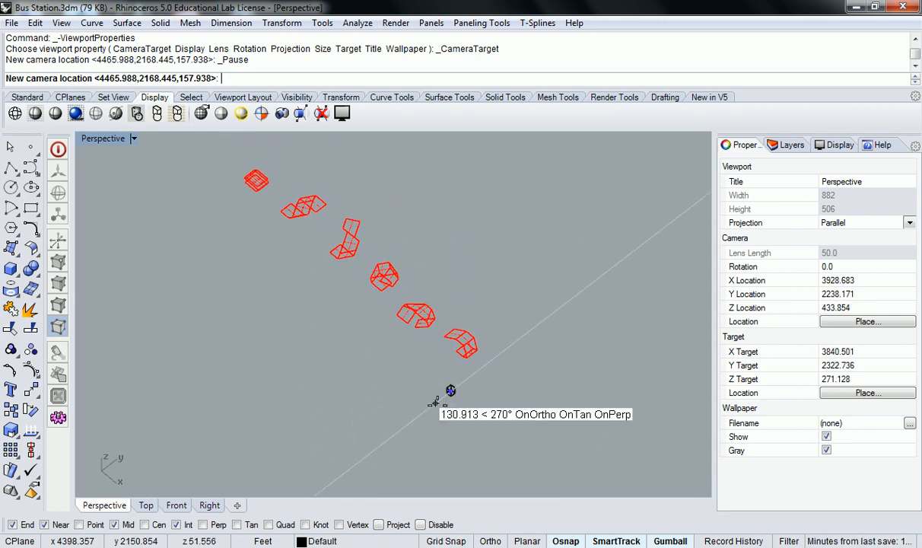
pyautogui.scroll(5, 442, 367)
pyautogui.scroll(8, 438, 376)
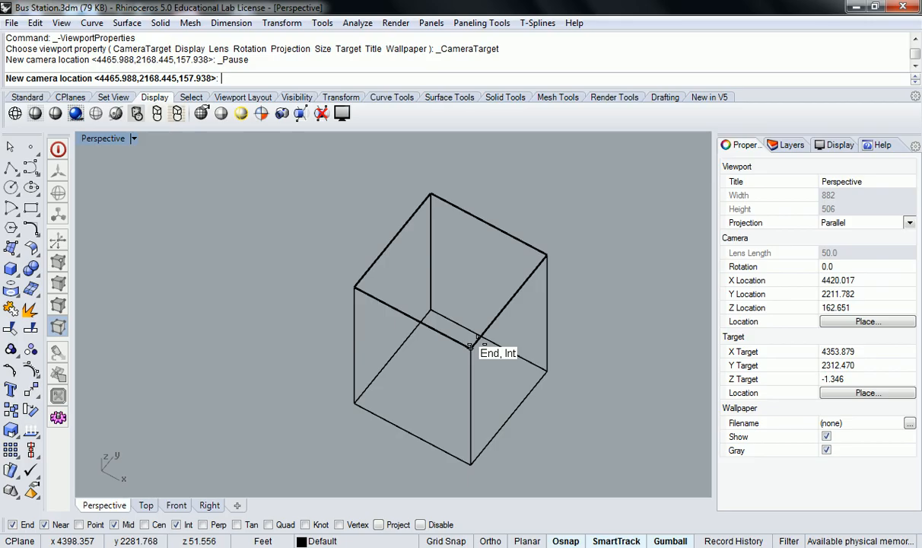
pyautogui.press('Return')
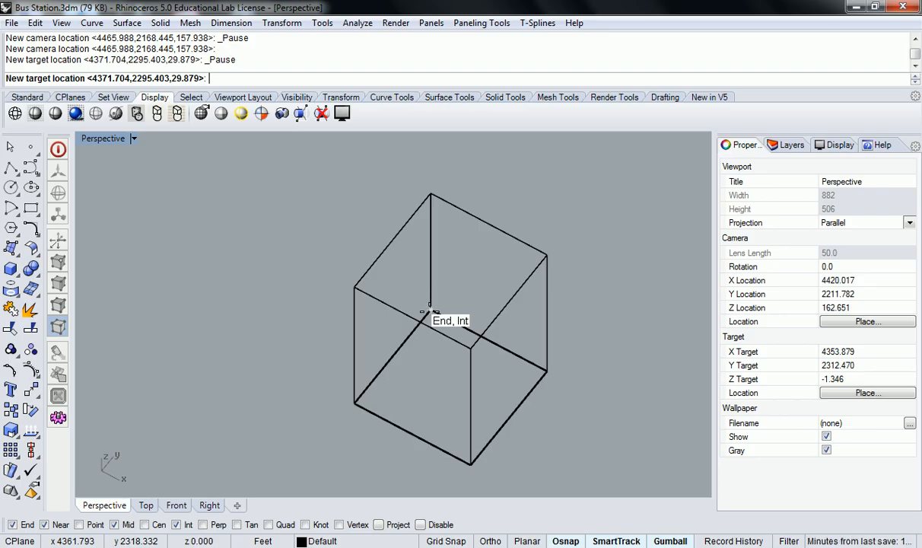
pyautogui.click(430, 312)
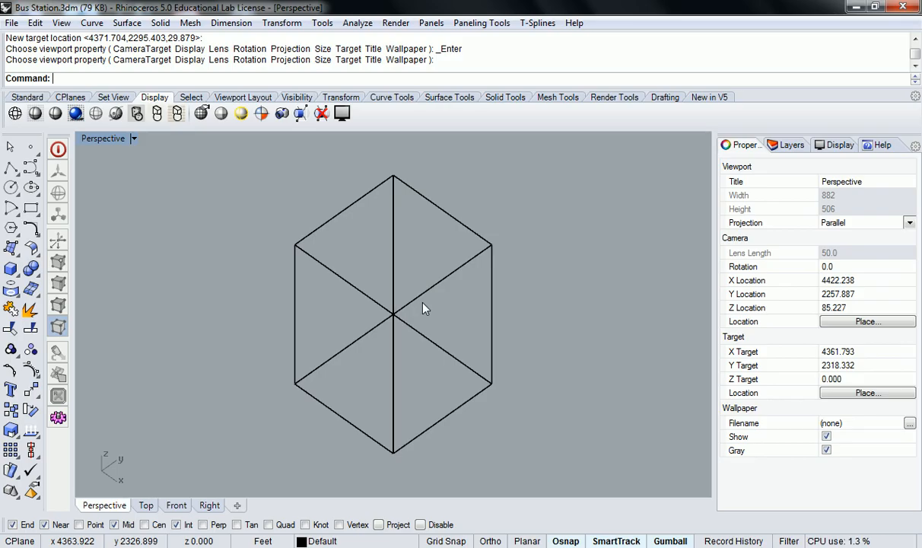
# Orbit off the isometric angle and repeat the camera and target placement through the box's diagonally opposite corners.
pyautogui.moveTo(425, 307); pyautogui.dragTo(403, 330, button='right')
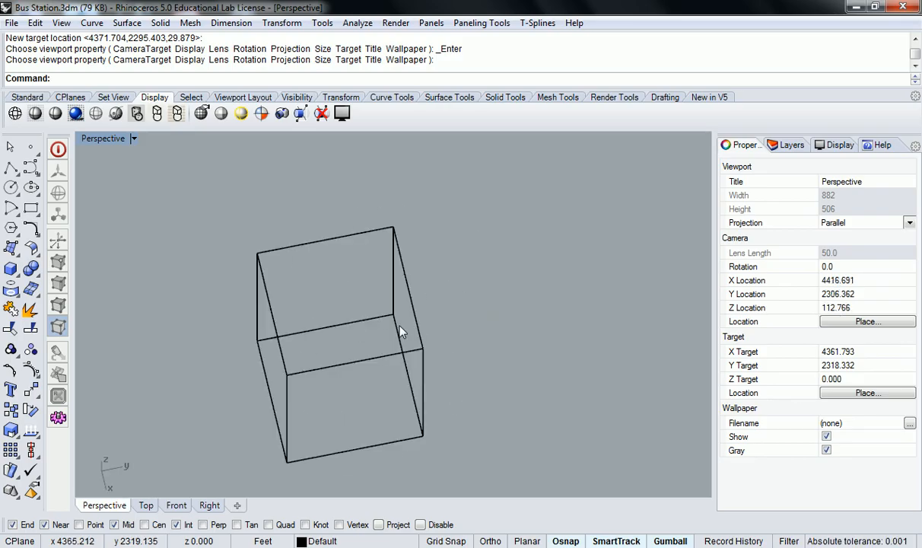
pyautogui.moveTo(389, 335); pyautogui.dragTo(421, 337, button='right')
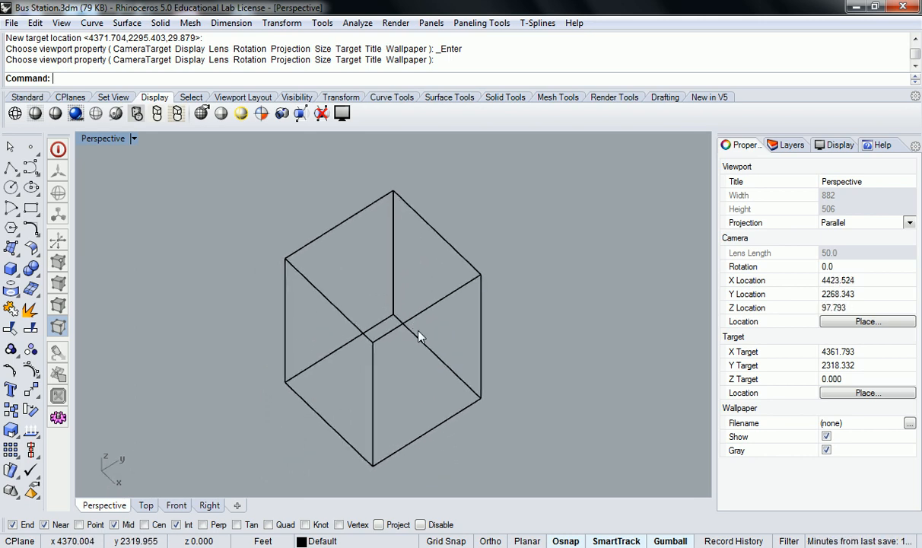
pyautogui.scroll(-2, 391, 324)
pyautogui.rightClick(388, 317)
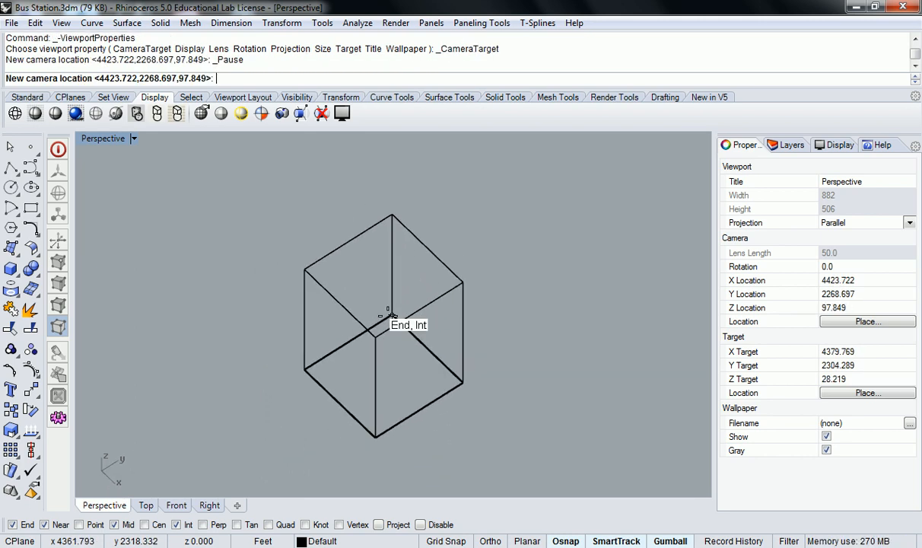
pyautogui.rightClick(388, 315)
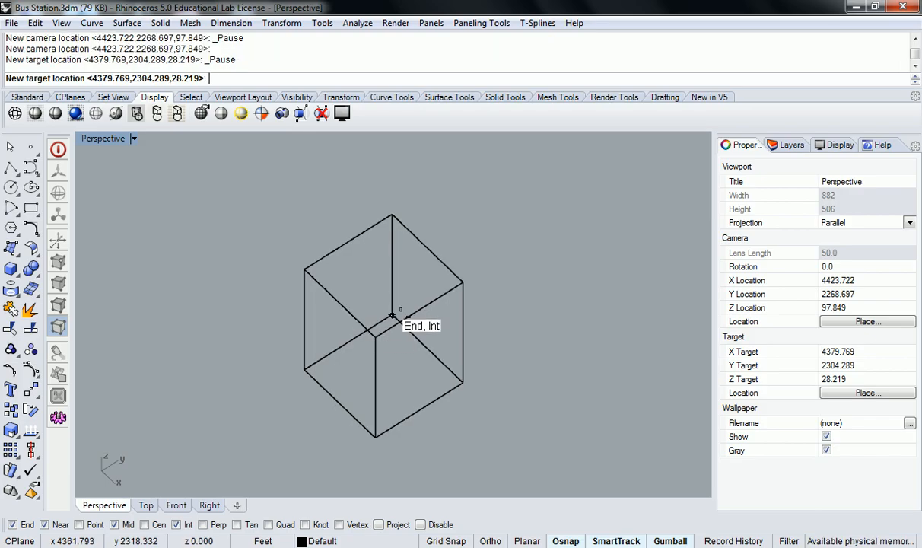
pyautogui.click(388, 315)
# Examine how the box's diagonal corners overlap close up, and view the row of folded forms from a distance.
pyautogui.scroll(5, 398, 318)
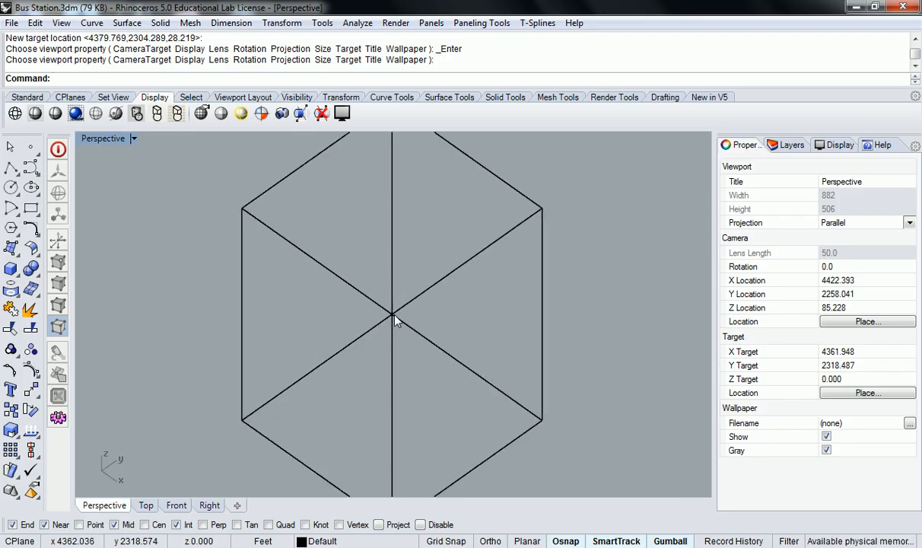
pyautogui.keyDown('shift'); pyautogui.moveTo(404, 317); pyautogui.dragTo(346, 332, button='right'); pyautogui.keyUp('shift')
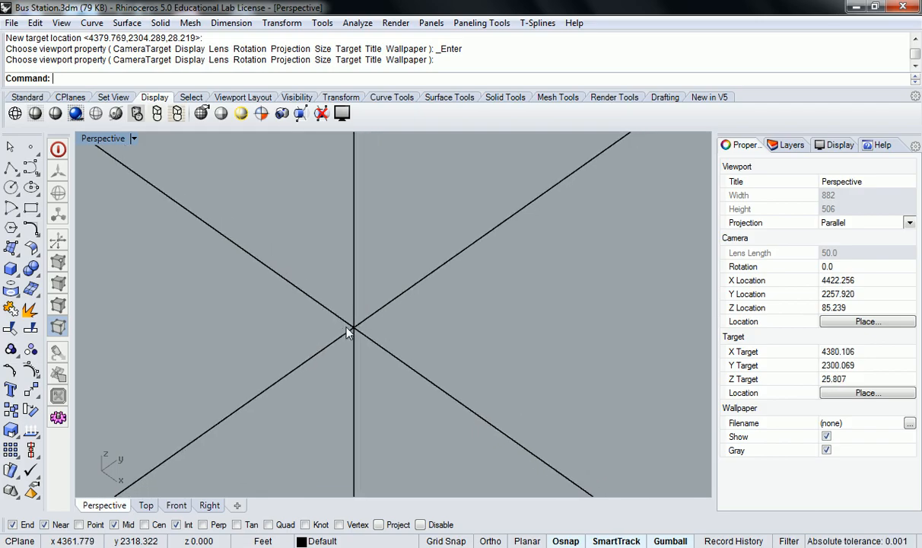
pyautogui.scroll(-5, 349, 333)
pyautogui.scroll(3, 339, 335)
pyautogui.scroll(5, 369, 304)
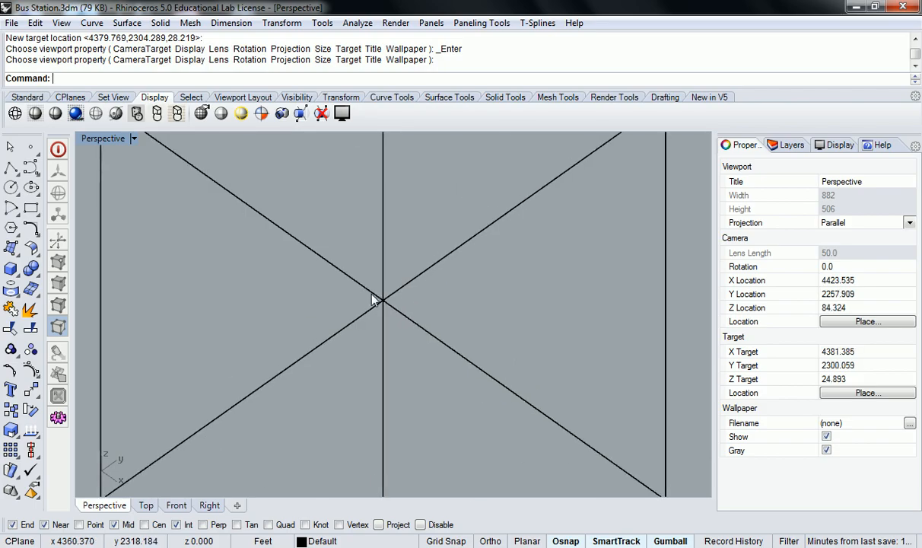
pyautogui.scroll(-10, 372, 300)
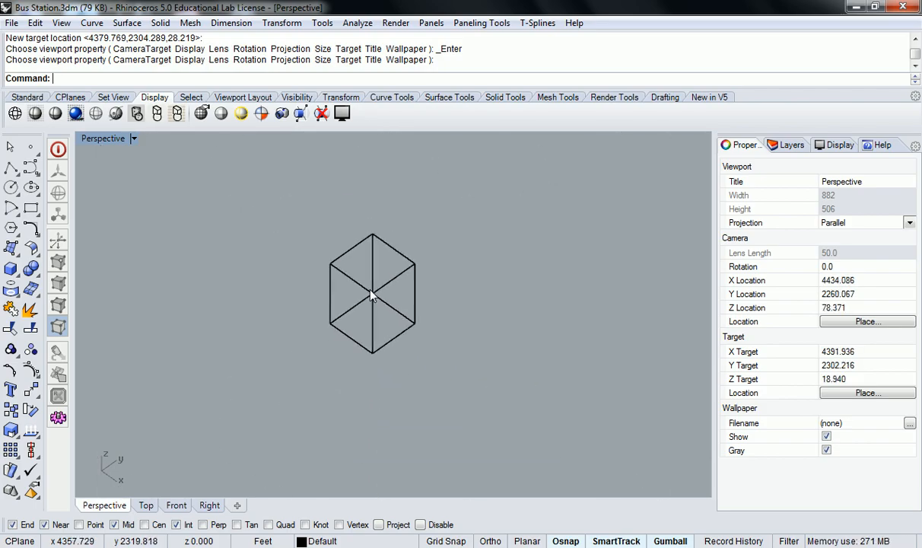
pyautogui.scroll(-3, 364, 262)
pyautogui.scroll(6, 336, 221)
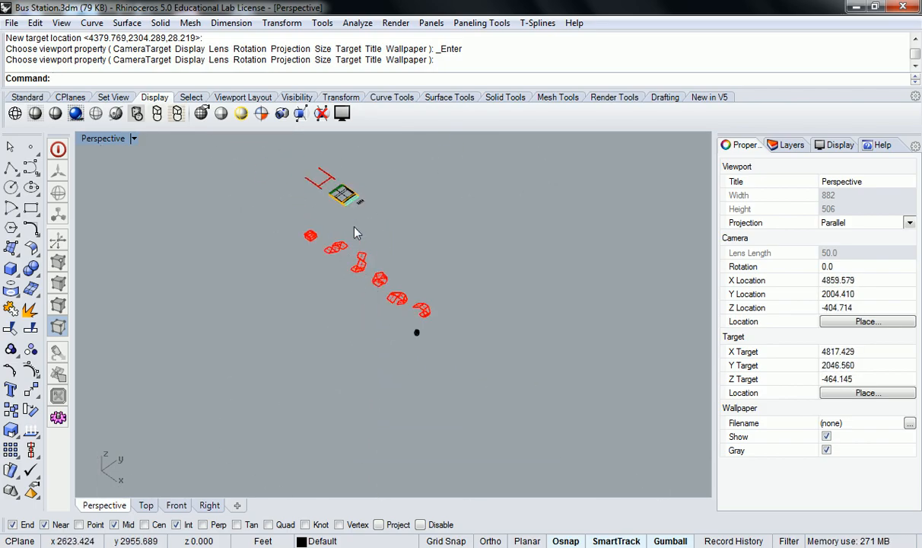
pyautogui.scroll(3, 321, 245)
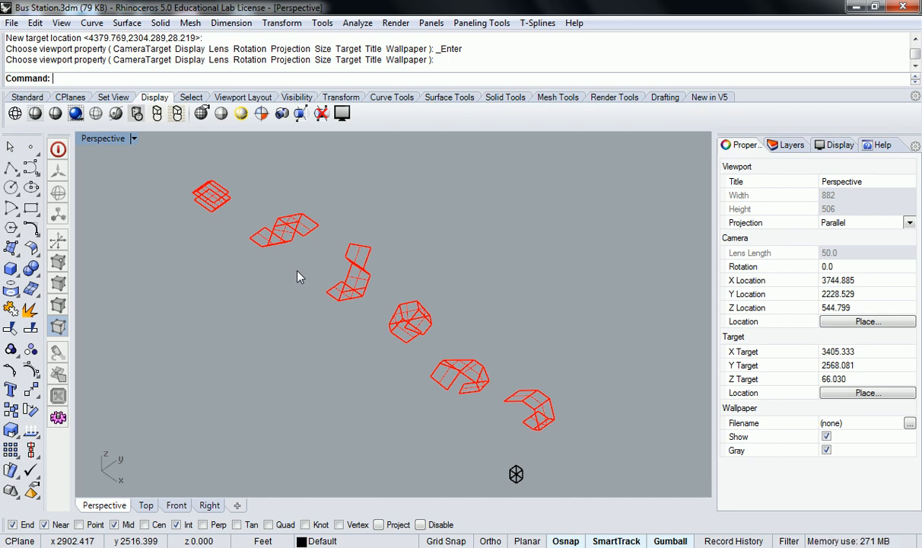
# Orbit away from the isometric angle and restore it by placing the camera and target on the box's diagonally opposite corners.
pyautogui.moveTo(401, 274); pyautogui.dragTo(474, 323, button='right')
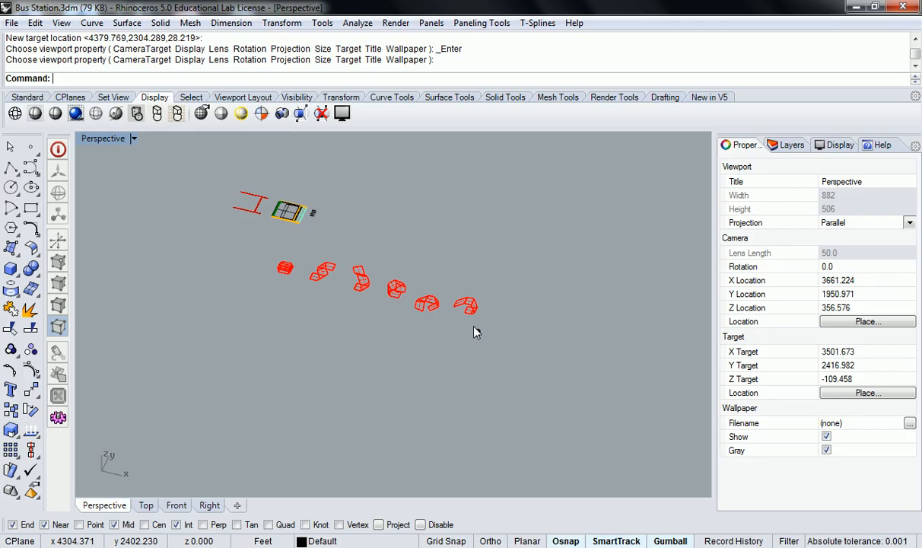
pyautogui.moveTo(456, 385); pyautogui.dragTo(442, 384, button='right')
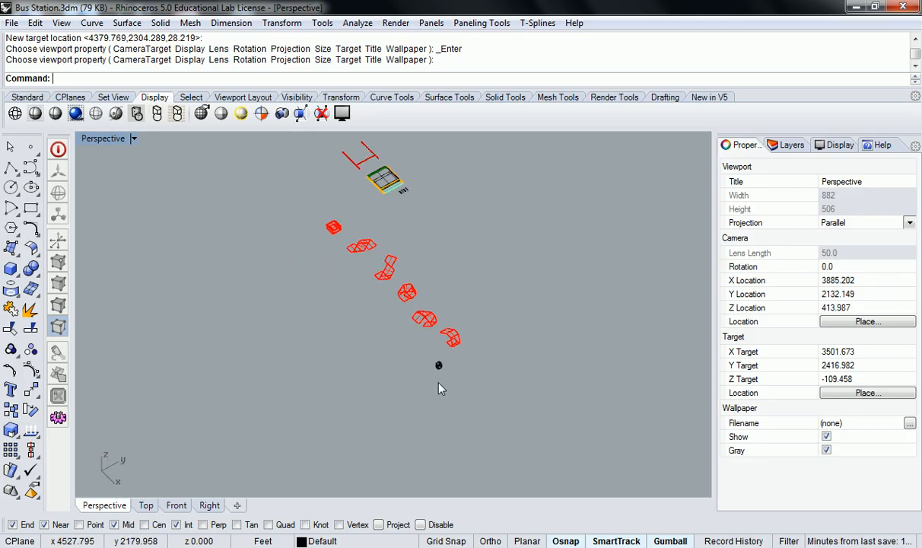
pyautogui.scroll(6, 442, 384)
pyautogui.keyDown('shift'); pyautogui.moveTo(282, 377); pyautogui.dragTo(505, 360, button='right'); pyautogui.keyUp('shift')
pyautogui.scroll(5, 449, 385)
pyautogui.click(107, 141)
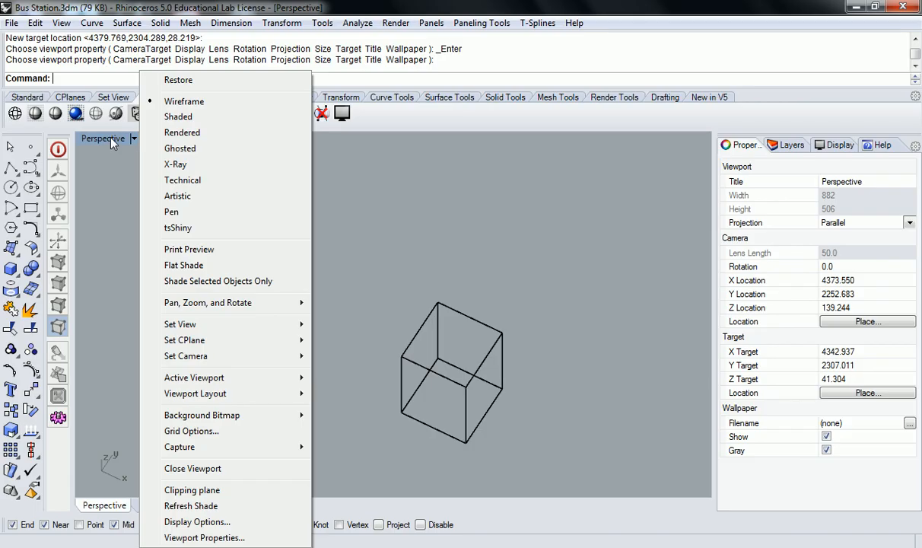
pyautogui.moveTo(248, 359)
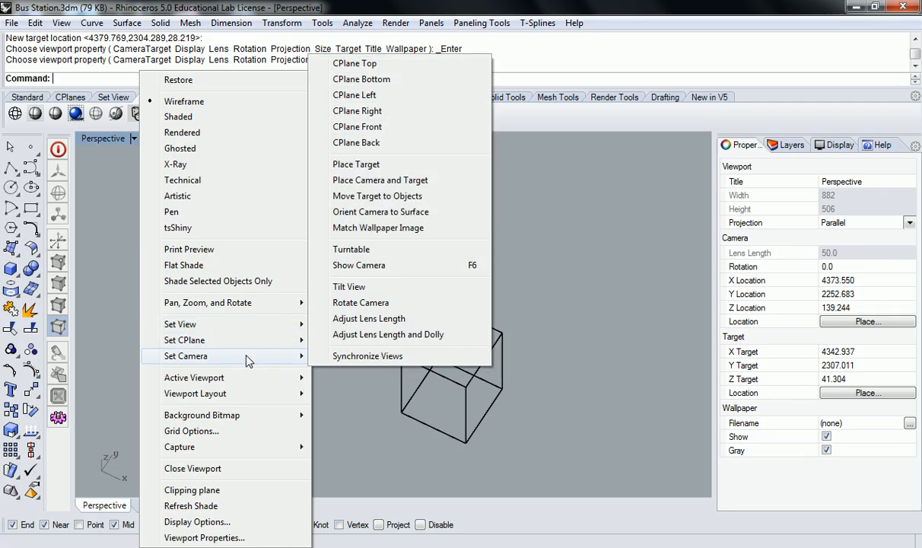
pyautogui.click(407, 180)
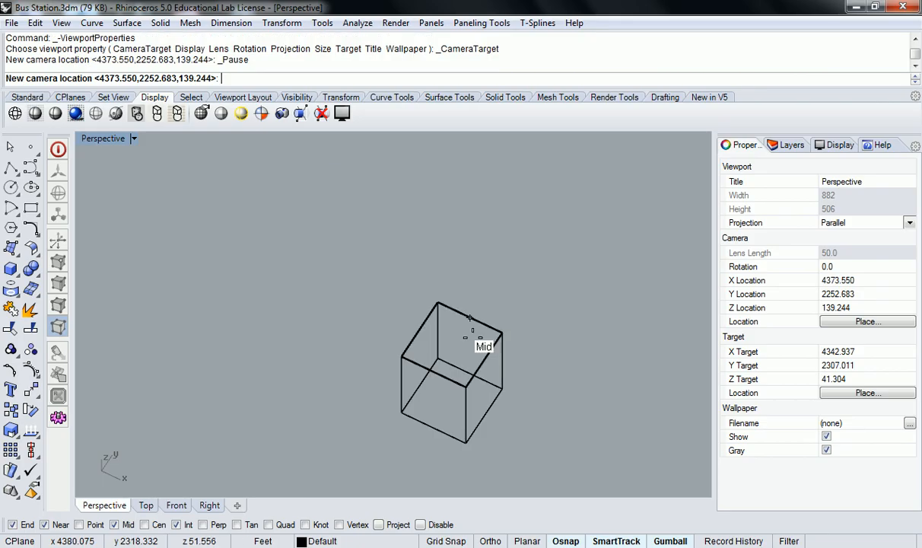
pyautogui.click(466, 386)
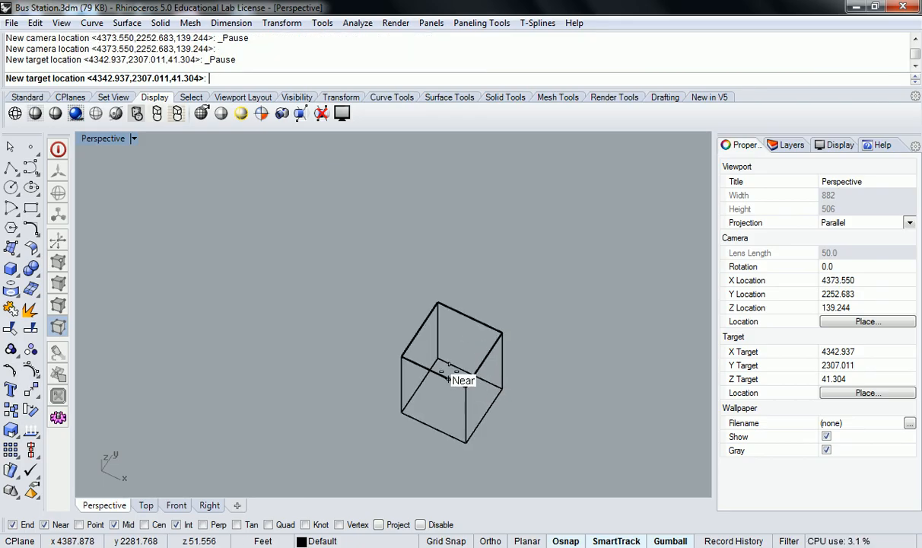
pyautogui.click(434, 357)
pyautogui.press('Return')
# Select all surfaces of the six red folded forms, leaving the reference box out of the selection.
pyautogui.scroll(-10, 397, 301)
pyautogui.scroll(8, 381, 276)
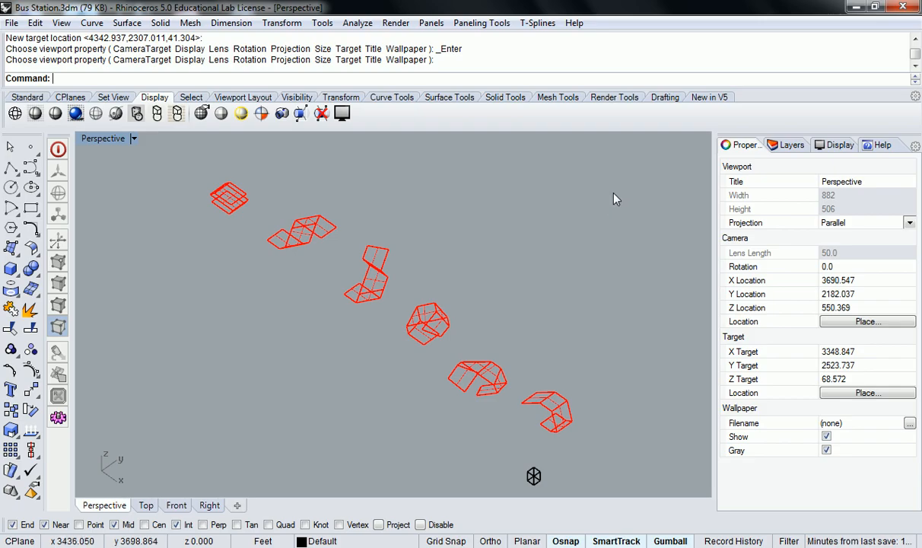
pyautogui.moveTo(652, 164); pyautogui.dragTo(521, 245)
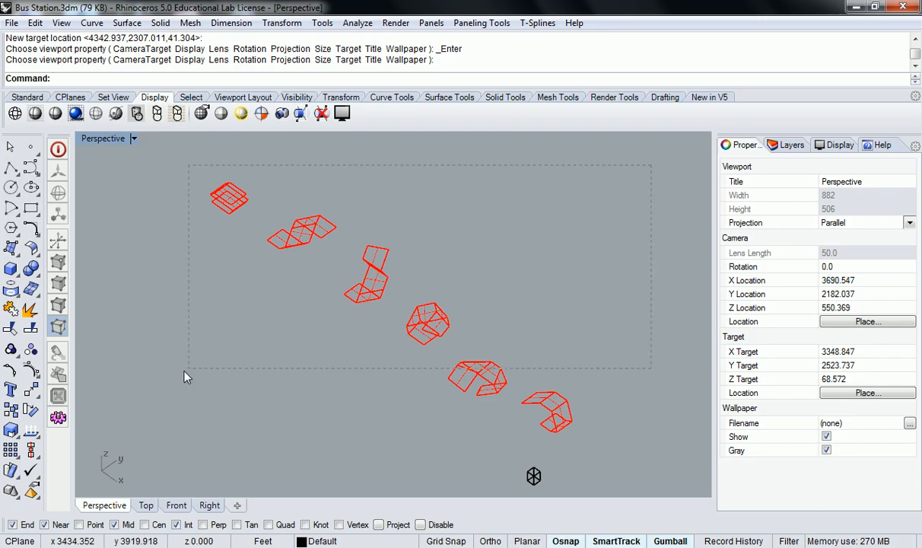
pyautogui.moveTo(165, 436); pyautogui.dragTo(172, 451)
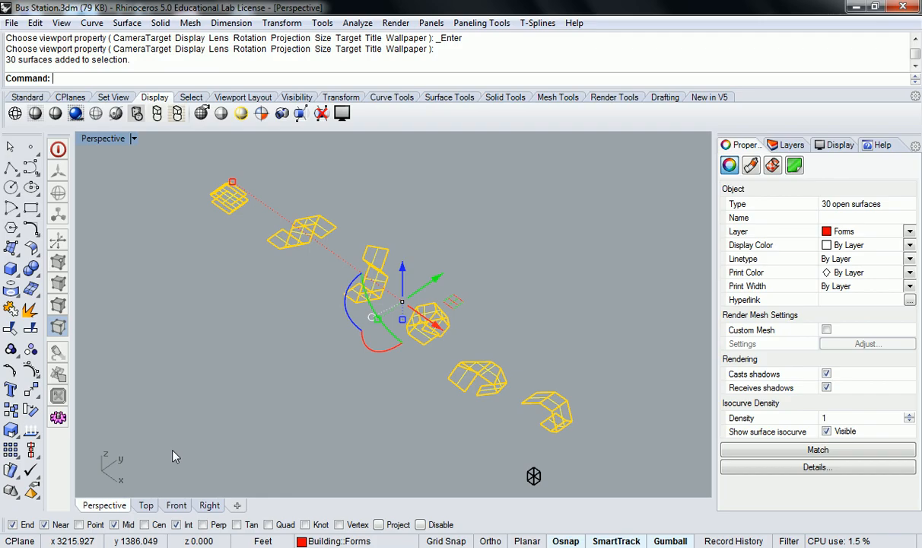
# Make a 2D drawing of the selected forms from the current view, with hidden lines shown, using the Object and Hidden layers.
pyautogui.write('Make2D')
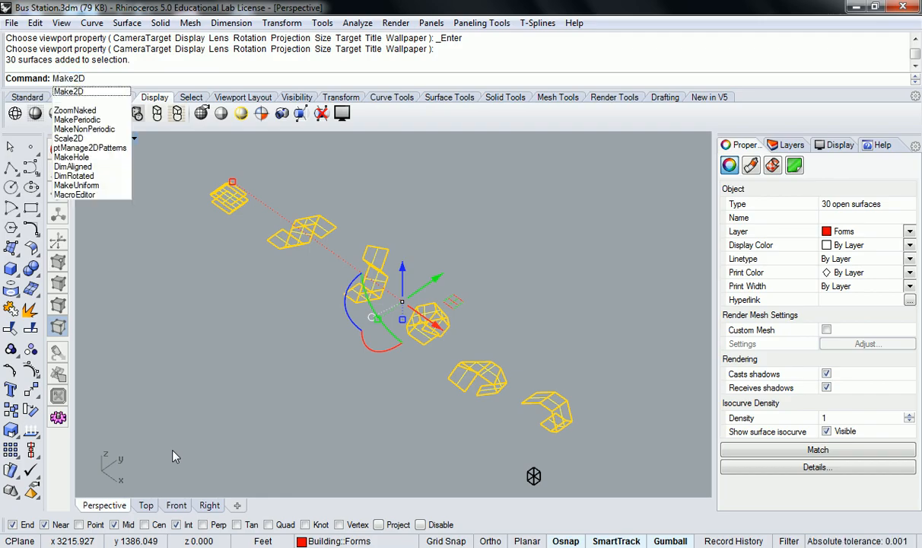
pyautogui.press('Return')
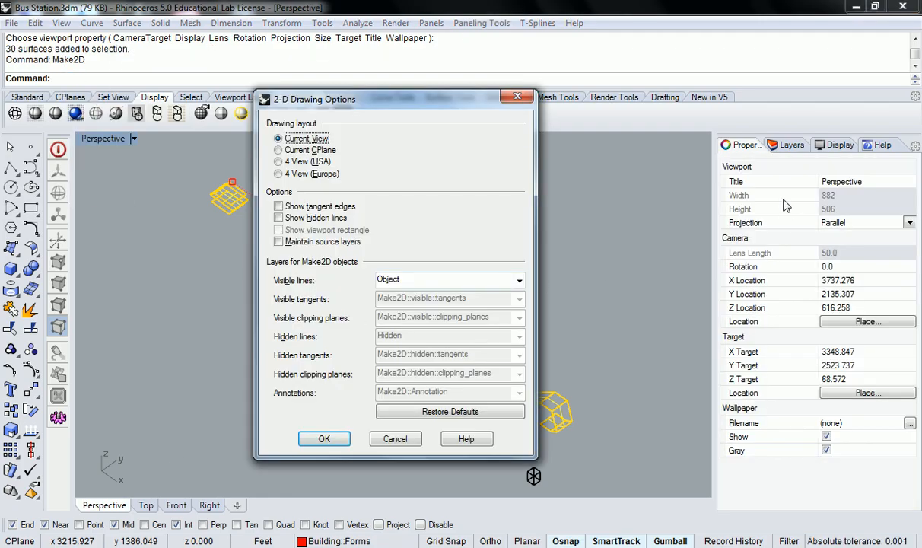
pyautogui.click(471, 280)
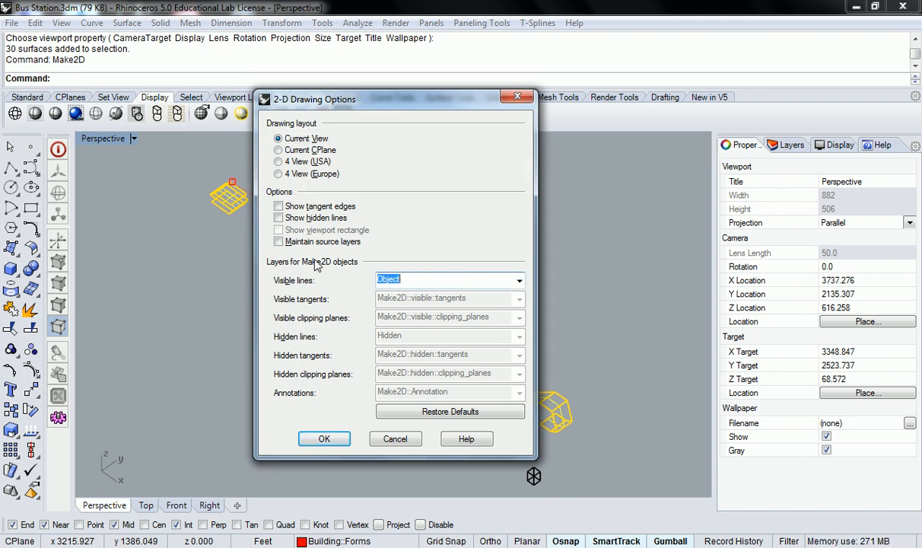
pyautogui.click(279, 218)
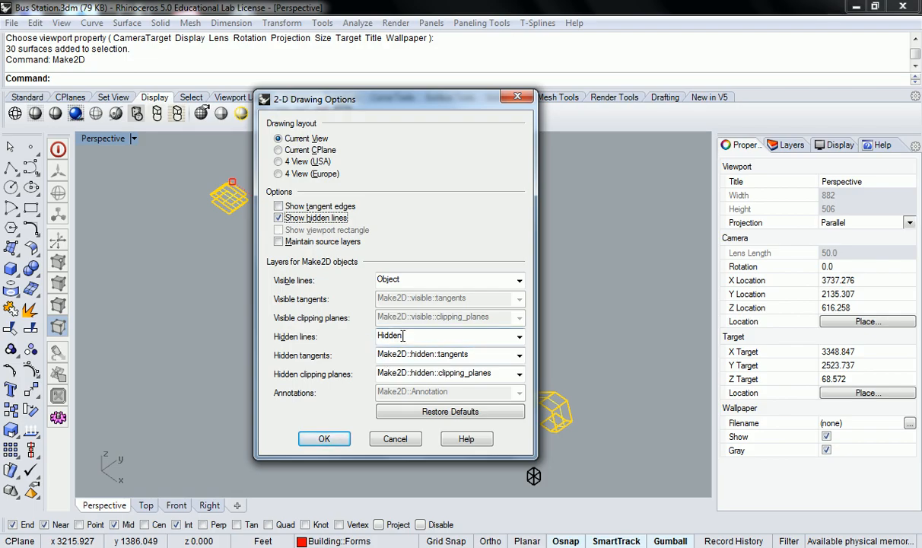
pyautogui.click(520, 355)
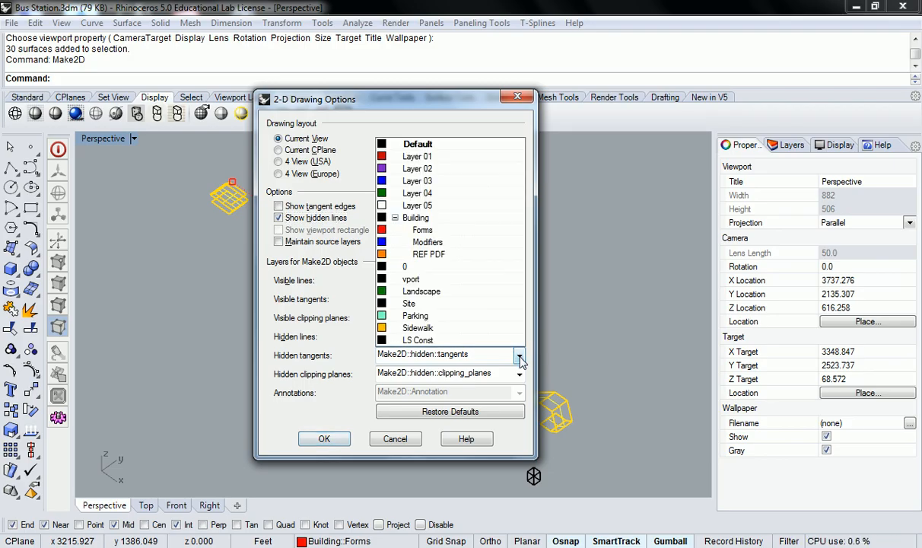
pyautogui.click(520, 358)
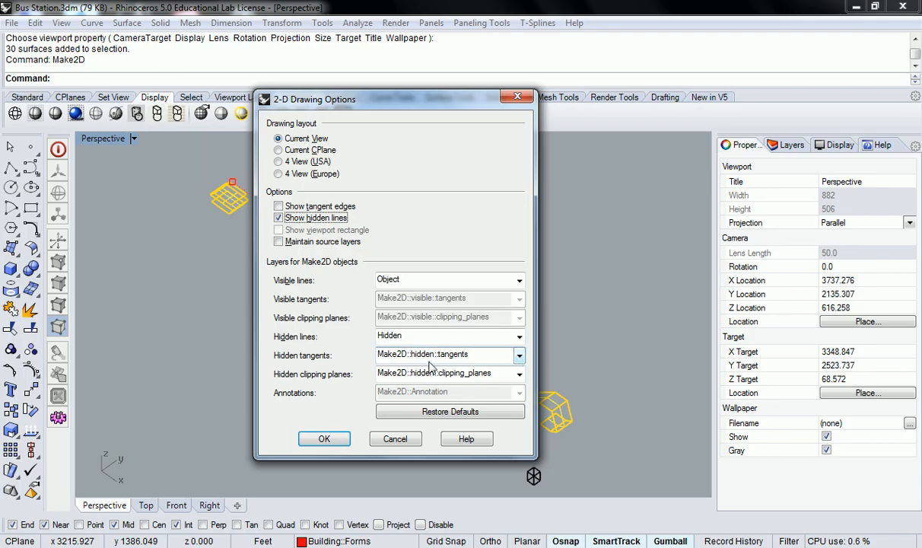
pyautogui.click(325, 440)
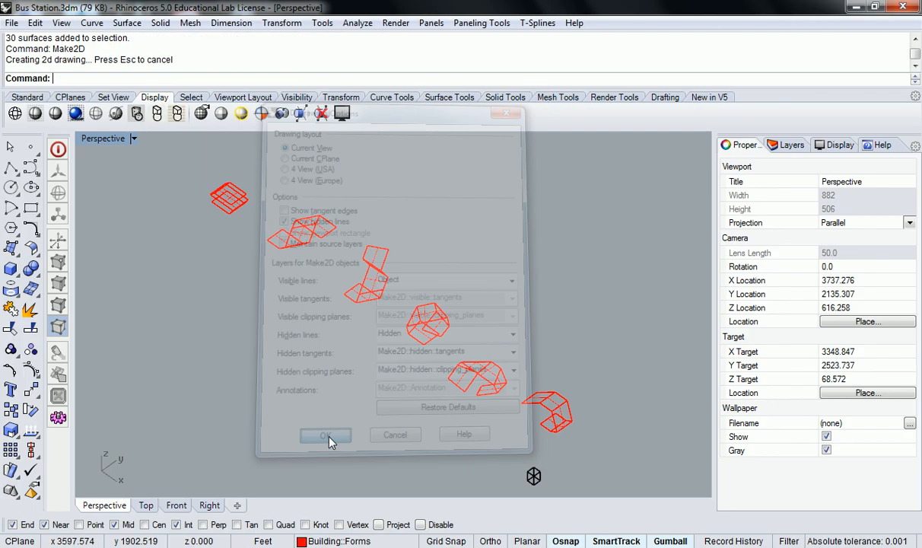
# Return to the four-viewport layout, locate the new 2D drawing in the Top view and deselect its curves.
pyautogui.doubleClick(105, 139)
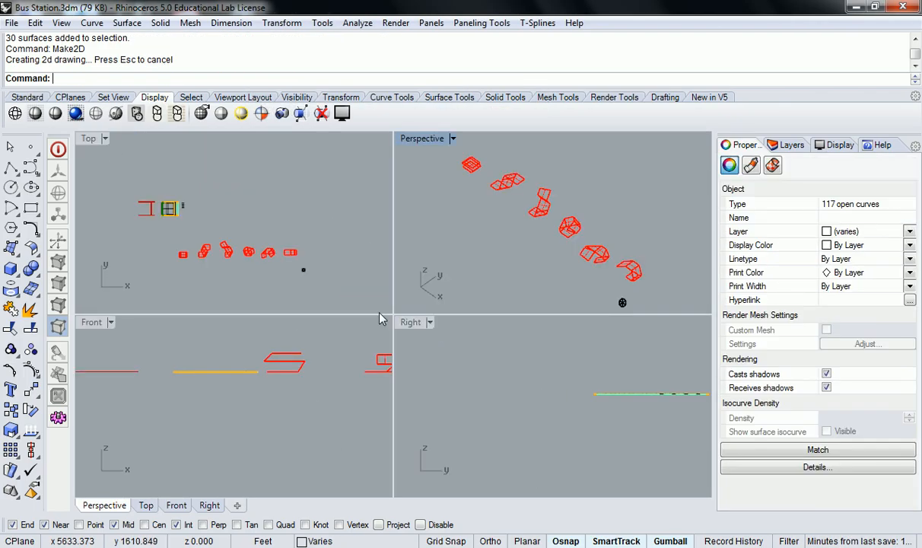
pyautogui.scroll(-5, 189, 263)
pyautogui.scroll(15, 175, 285)
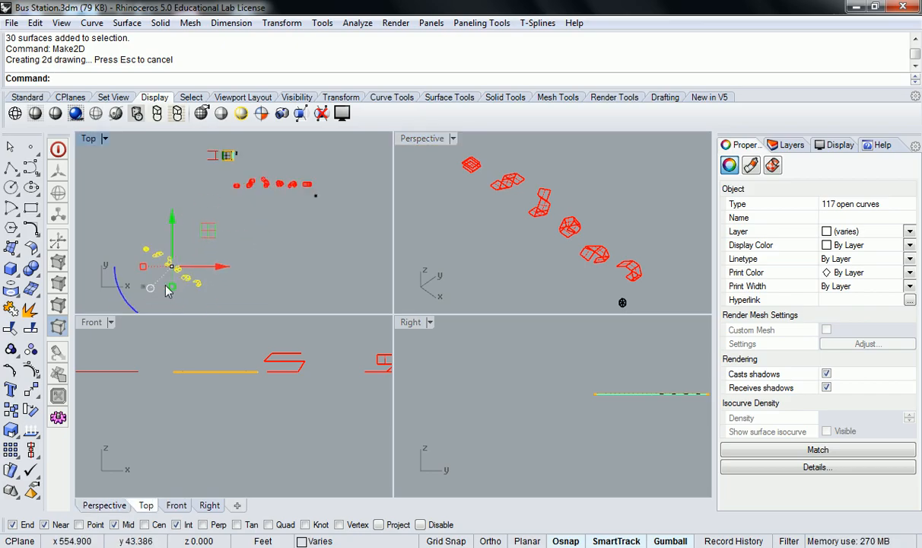
pyautogui.click(118, 211)
pyautogui.moveTo(117, 208); pyautogui.dragTo(154, 200, button='right')
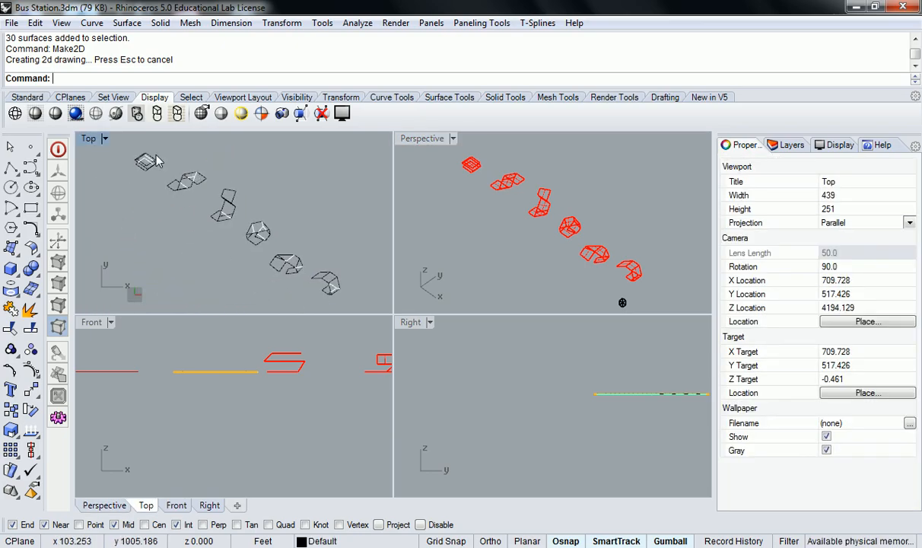
# Examine the visible and hidden lines of the individual drawn forms close up in the Top view.
pyautogui.scroll(10, 172, 183)
pyautogui.moveTo(175, 194); pyautogui.dragTo(201, 206, button='right')
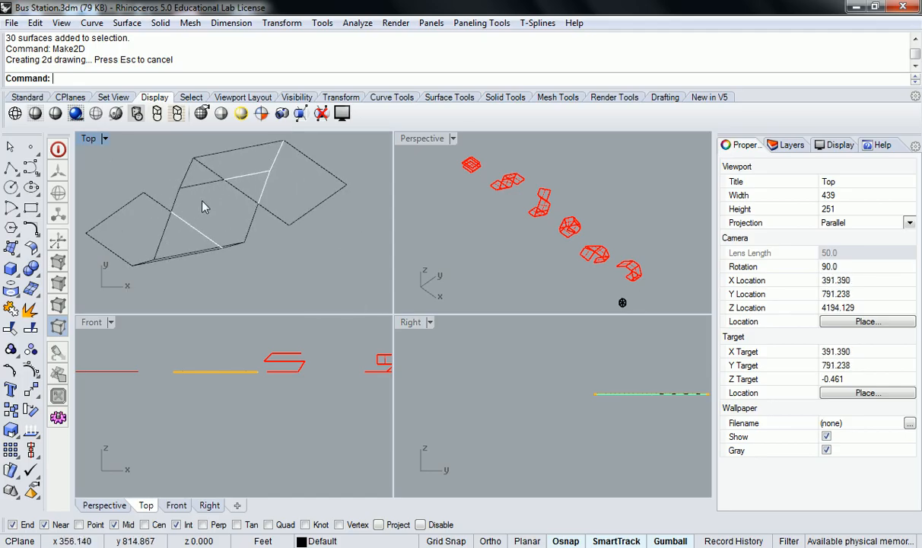
pyautogui.scroll(-5, 250, 230)
pyautogui.moveTo(258, 228); pyautogui.dragTo(192, 158, button='right')
pyautogui.scroll(6, 309, 214)
pyautogui.moveTo(284, 244); pyautogui.dragTo(295, 210, button='right')
pyautogui.scroll(2, 232, 200)
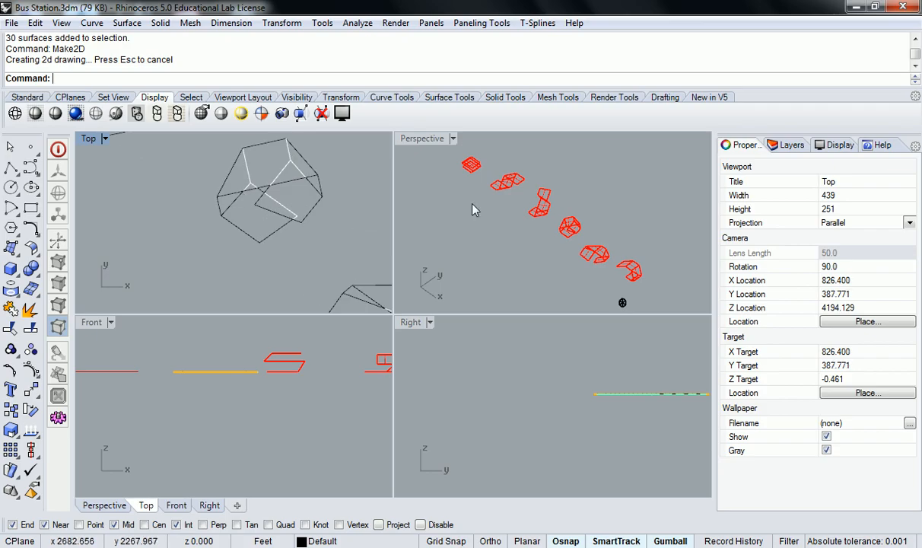
# Set the Perspective view to Shaded display and compare the fourth folded form with its 2D linework in the Top view.
pyautogui.click(494, 228)
pyautogui.click(54, 117)
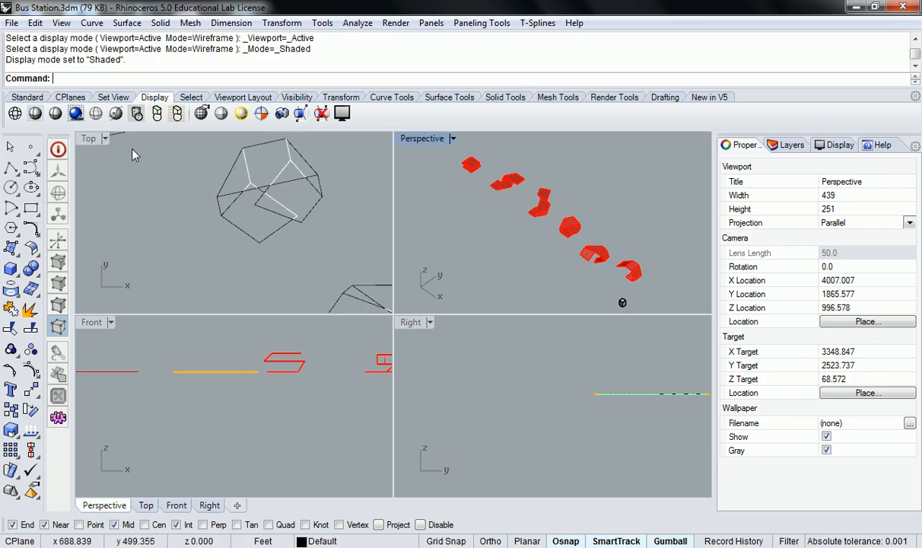
pyautogui.scroll(5, 556, 231)
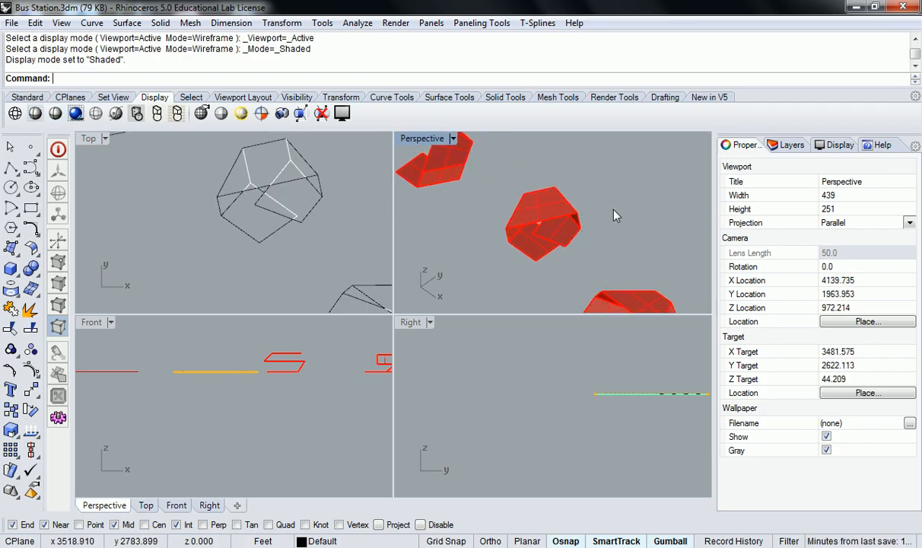
pyautogui.scroll(2, 601, 213)
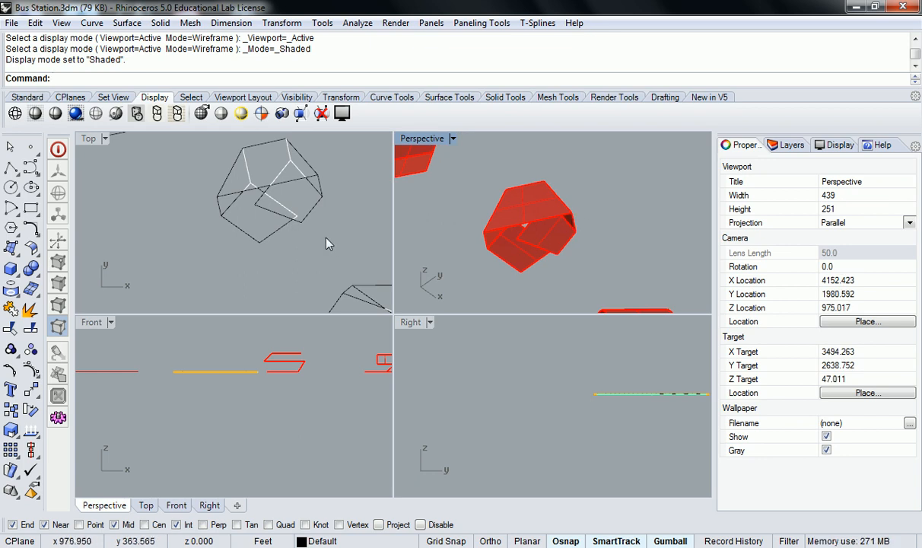
pyautogui.click(308, 217)
pyautogui.moveTo(308, 218); pyautogui.dragTo(287, 247, button='right')
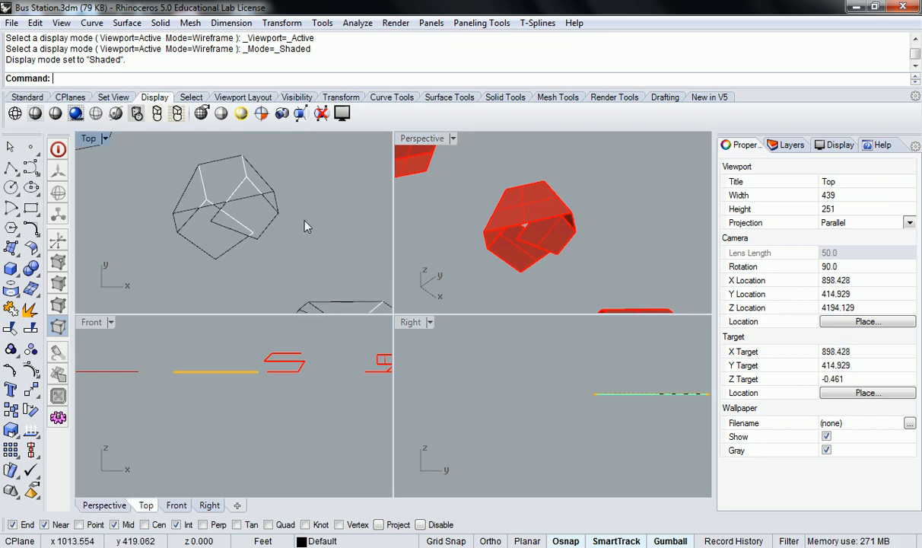